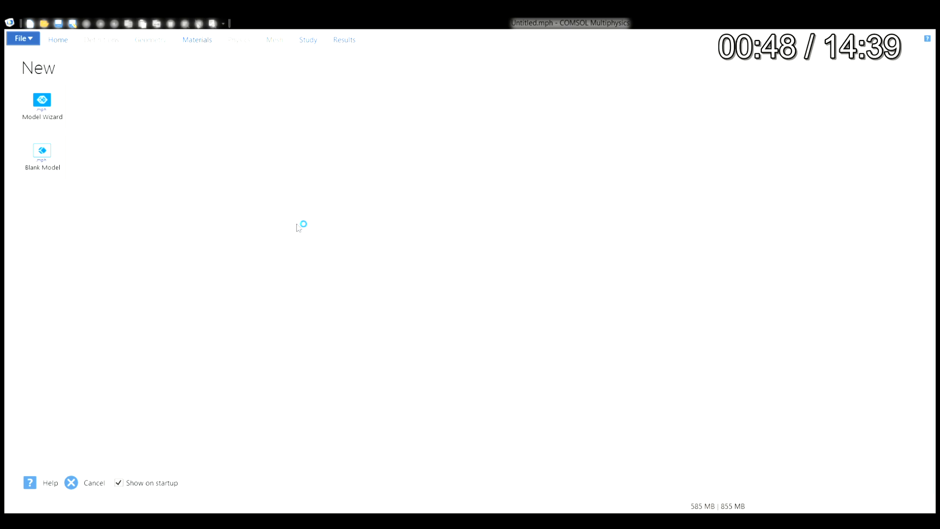
- Start a 2D model with the Model Wizard and add the Wave Optics interface Electromagnetic Waves, Frequency Domain (ewfd)
{"action": "left_click", "coordinate": [42, 101]}
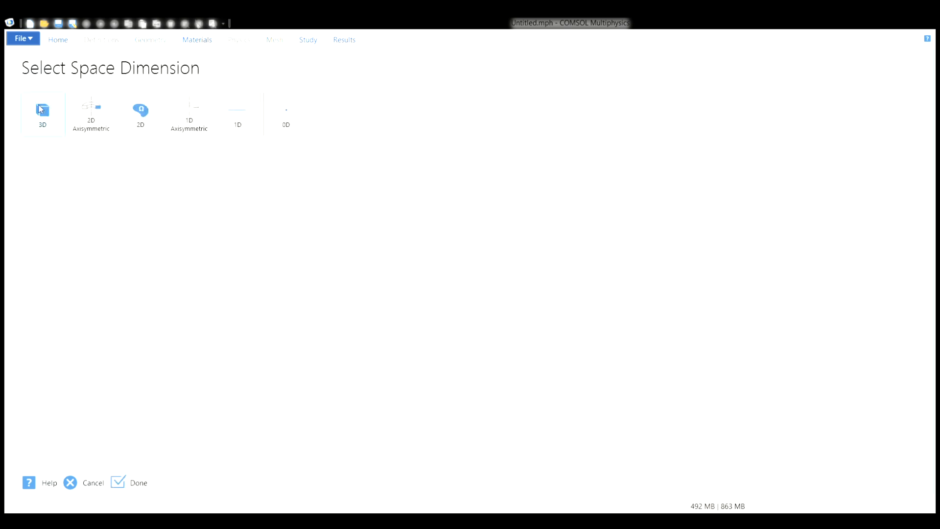
{"action": "left_click", "coordinate": [130, 118]}
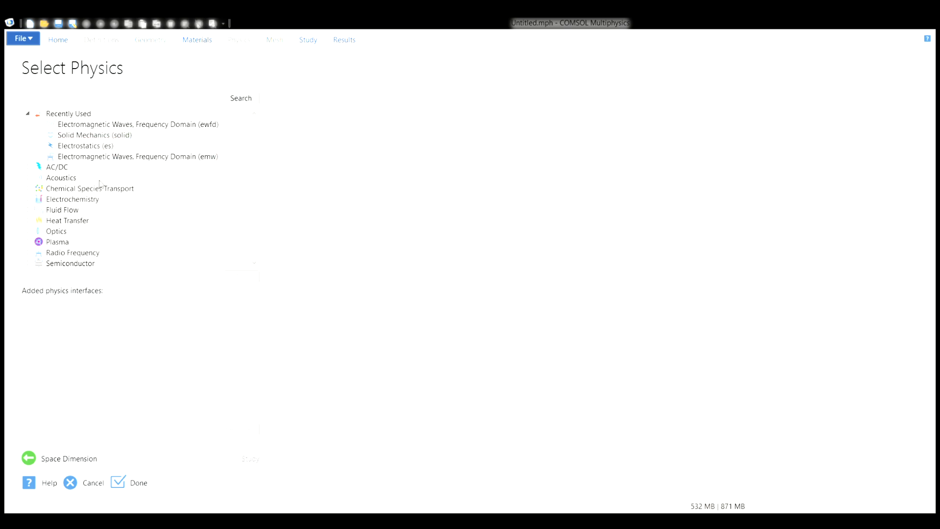
{"action": "left_click", "coordinate": [29, 232]}
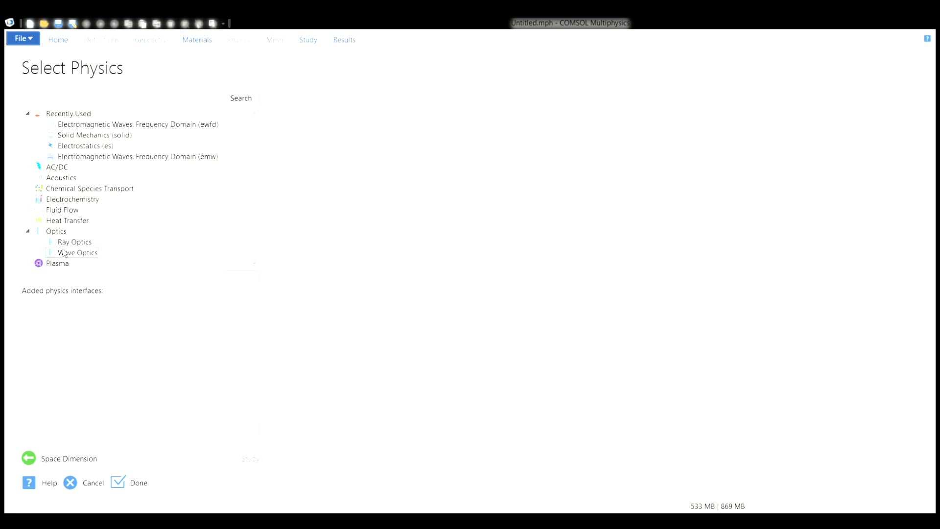
{"action": "left_click", "coordinate": [39, 252]}
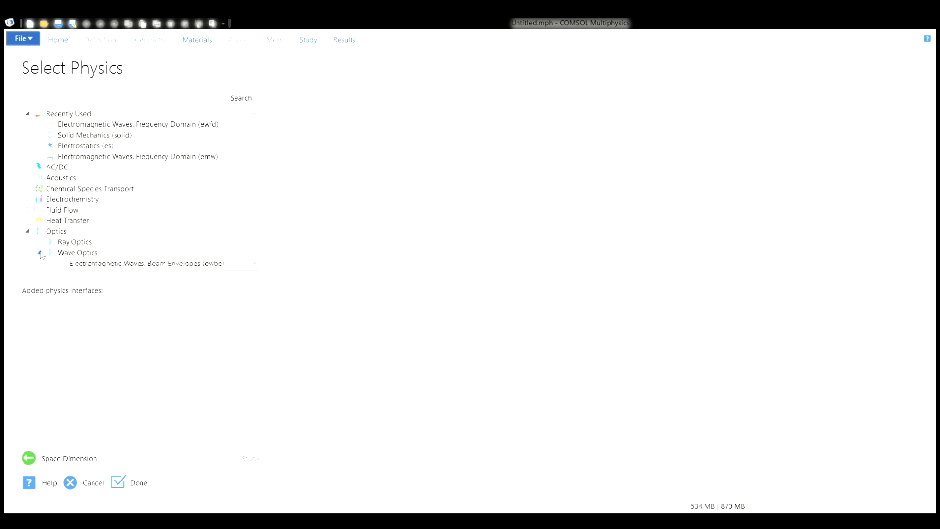
{"action": "scroll", "coordinate": [141, 260], "scroll_direction": "down", "scroll_amount": 3}
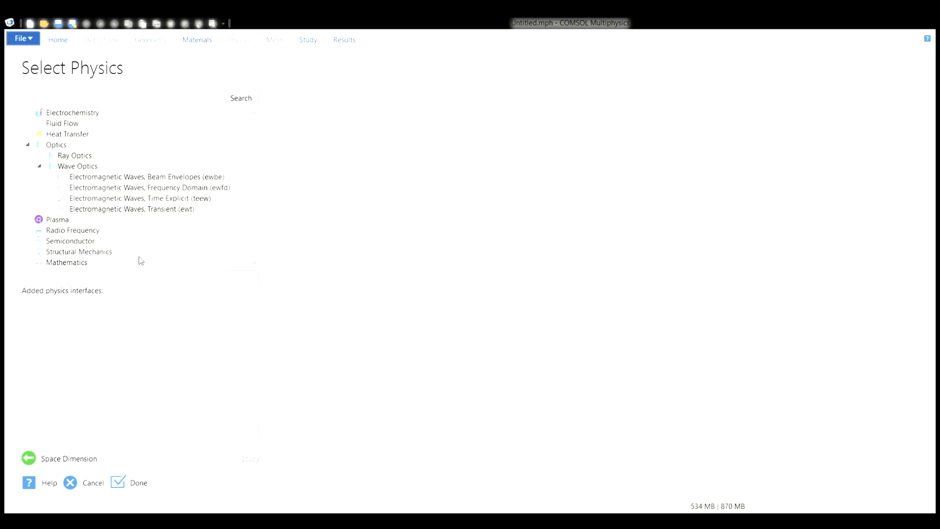
{"action": "left_click", "coordinate": [138, 189]}
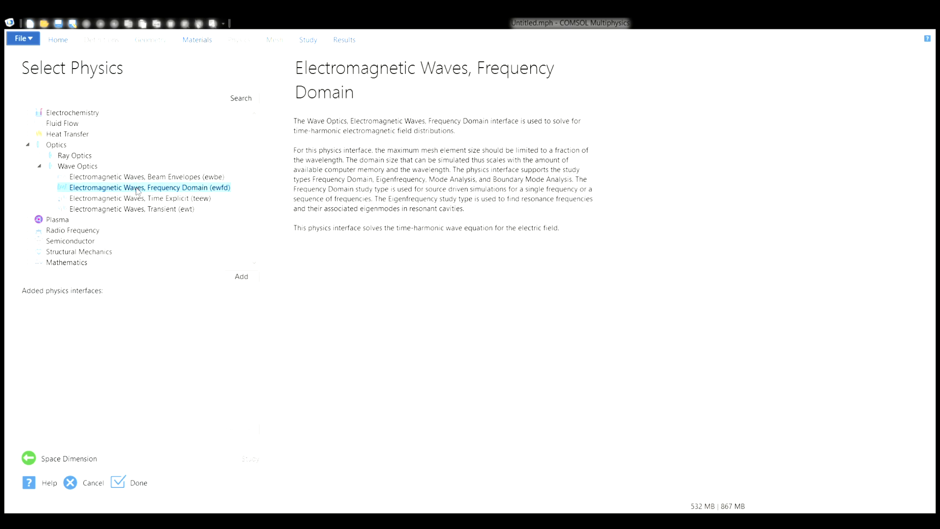
{"action": "double_click", "coordinate": [137, 189]}
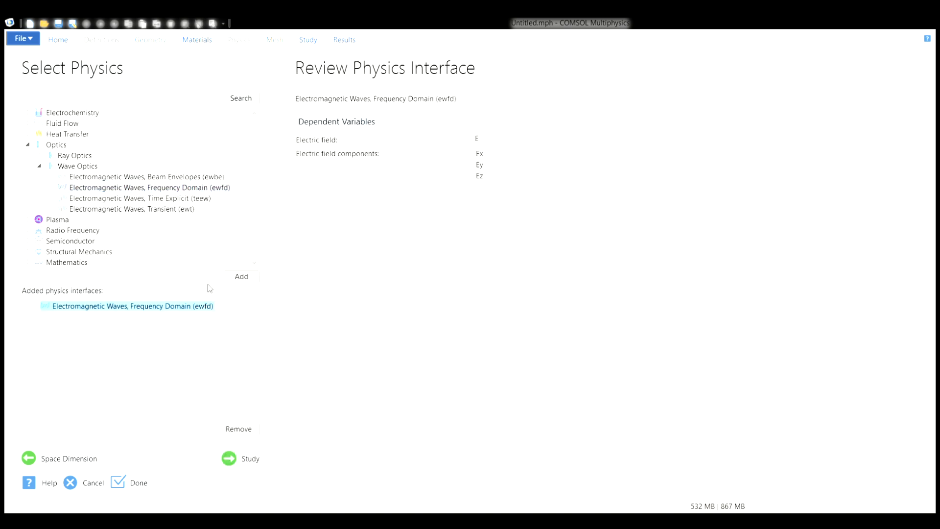
- Choose the preset Wavelength Domain study for the model and finish the wizard
{"action": "left_click", "coordinate": [250, 459]}
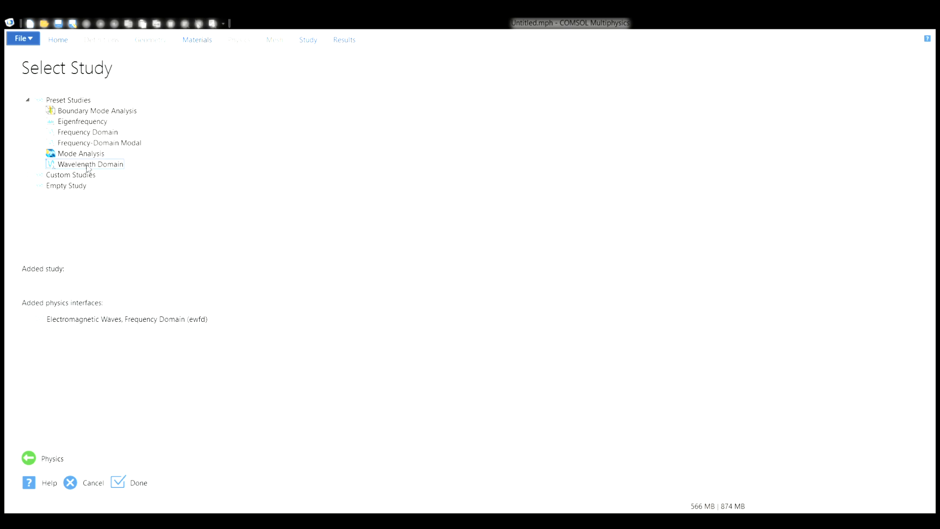
{"action": "left_click", "coordinate": [88, 165]}
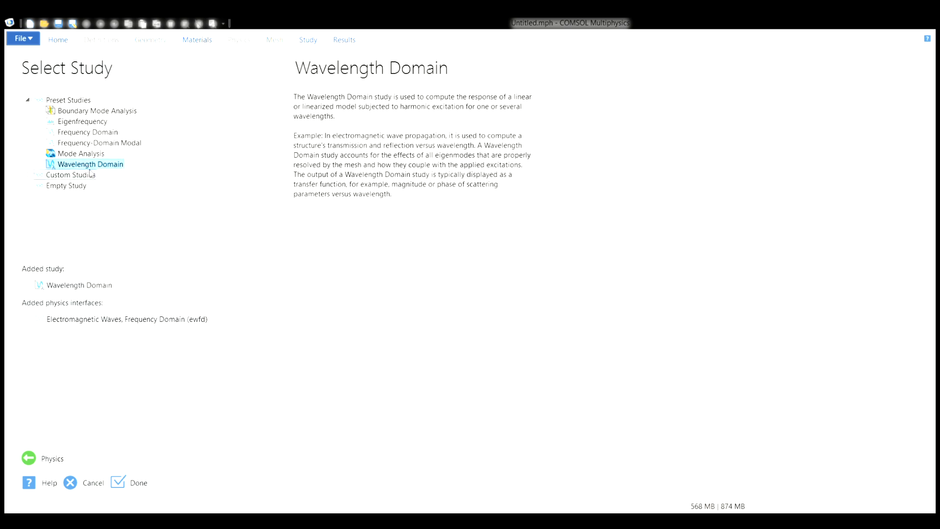
{"action": "left_click", "coordinate": [130, 482]}
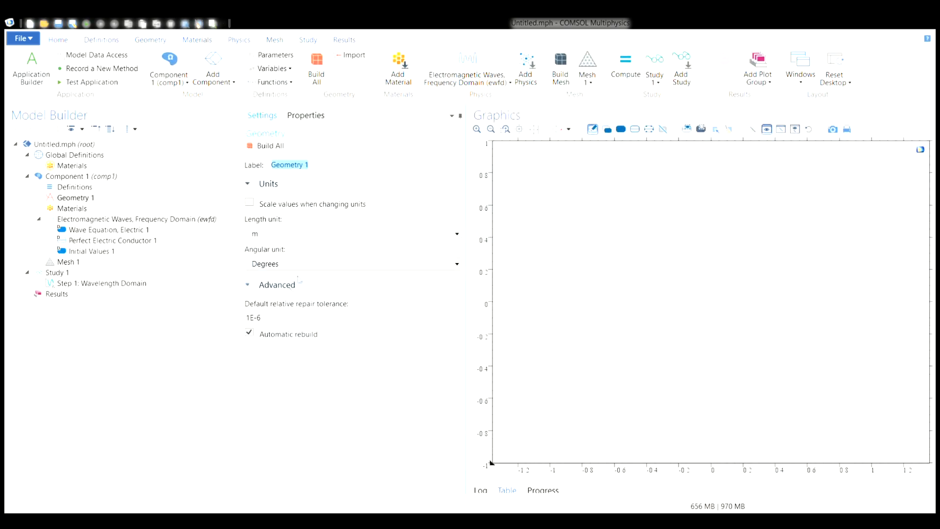
- Set the length unit of Geometry 1 to µm
{"action": "left_click", "coordinate": [340, 239]}
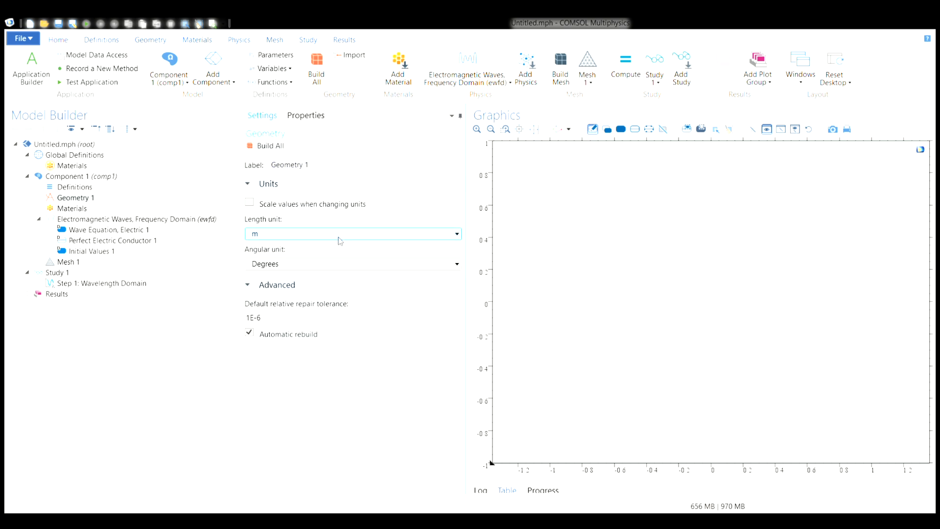
{"action": "left_click", "coordinate": [338, 251]}
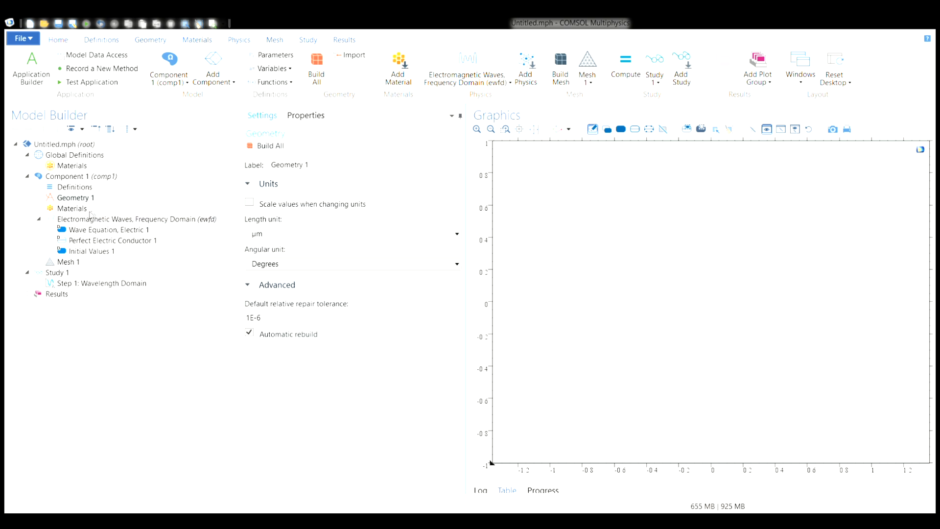
- Add a Parameters node to Global Definitions and define the parameter width as 0.5[um]
{"action": "left_click", "coordinate": [63, 156]}
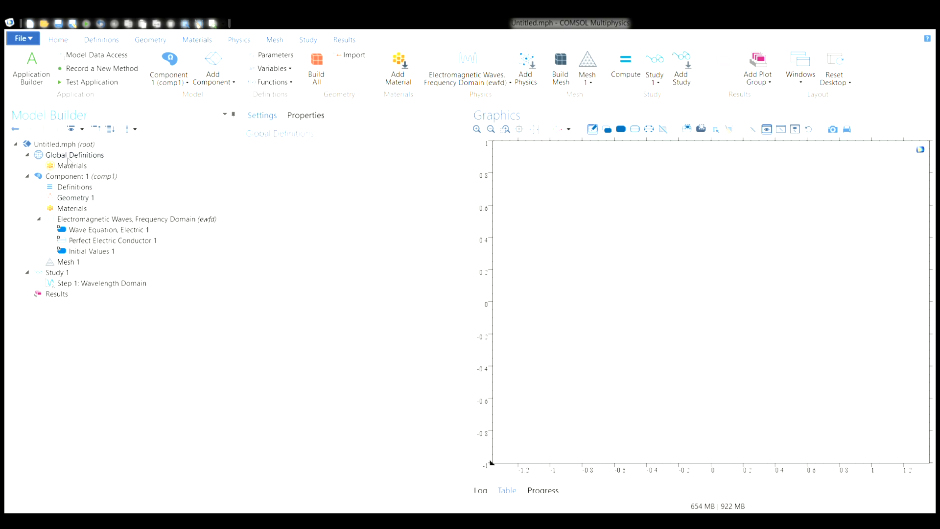
{"action": "left_click", "coordinate": [88, 168]}
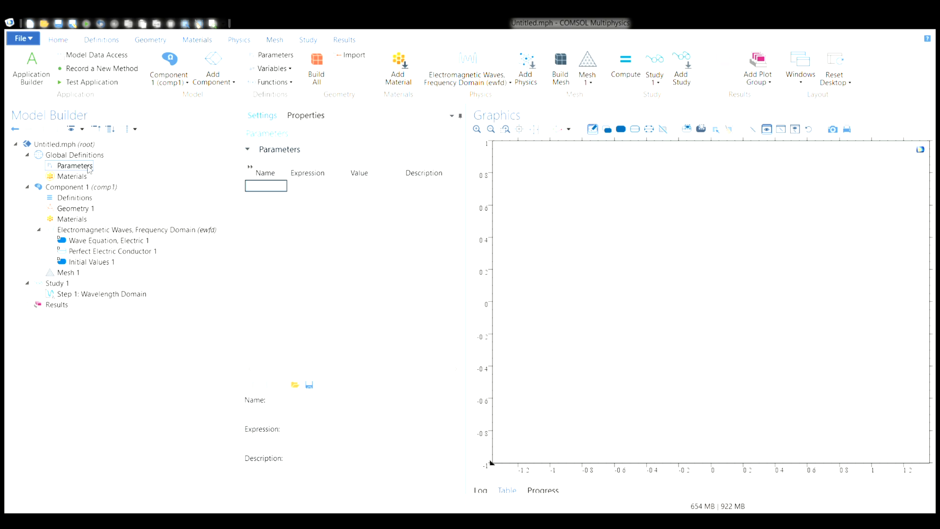
{"action": "left_click", "coordinate": [273, 188]}
{"action": "type", "text": "width"}
{"action": "key", "text": "Tab"}
{"action": "type", "text": "0.5[]"}
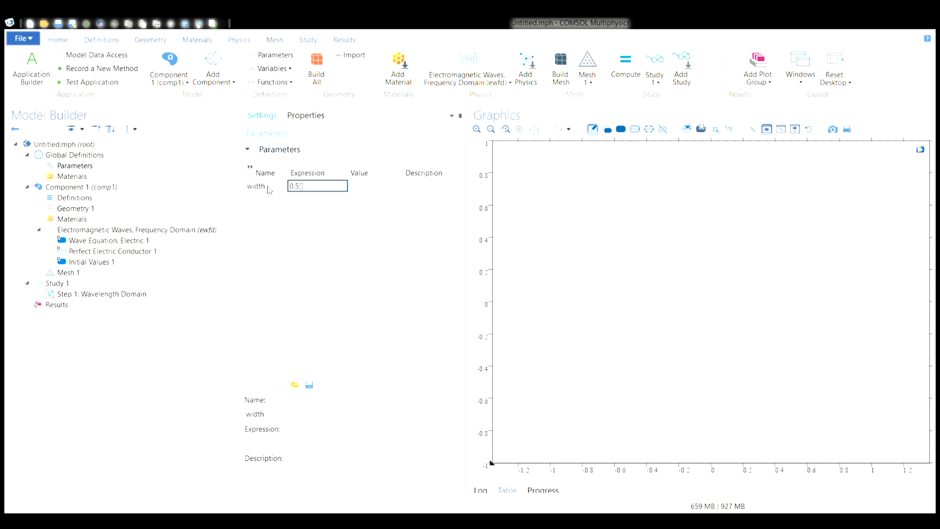
{"action": "type", "text": "um"}
{"action": "key", "text": "Tab"}
{"action": "key", "text": "Tab"}
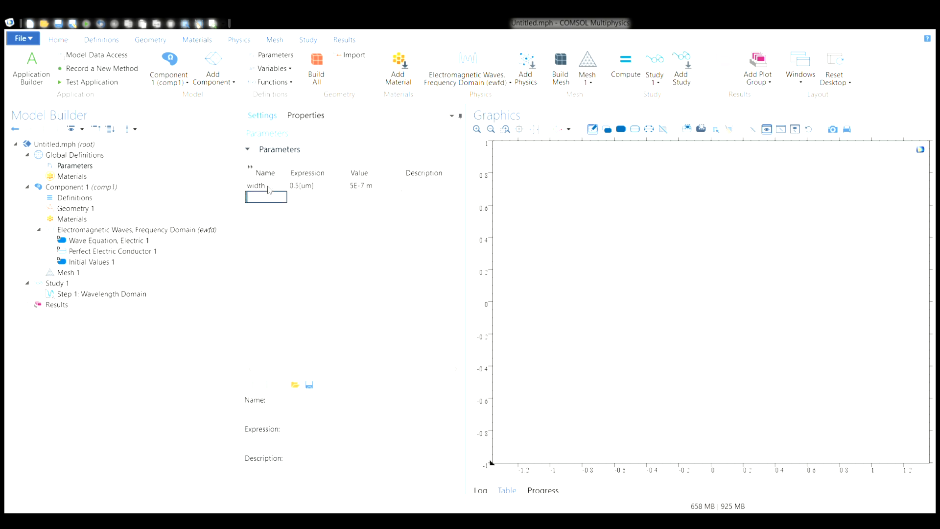
- Define a second global parameter named height with the expression 0.5[um]
{"action": "type", "text": "height"}
{"action": "key", "text": "Tab"}
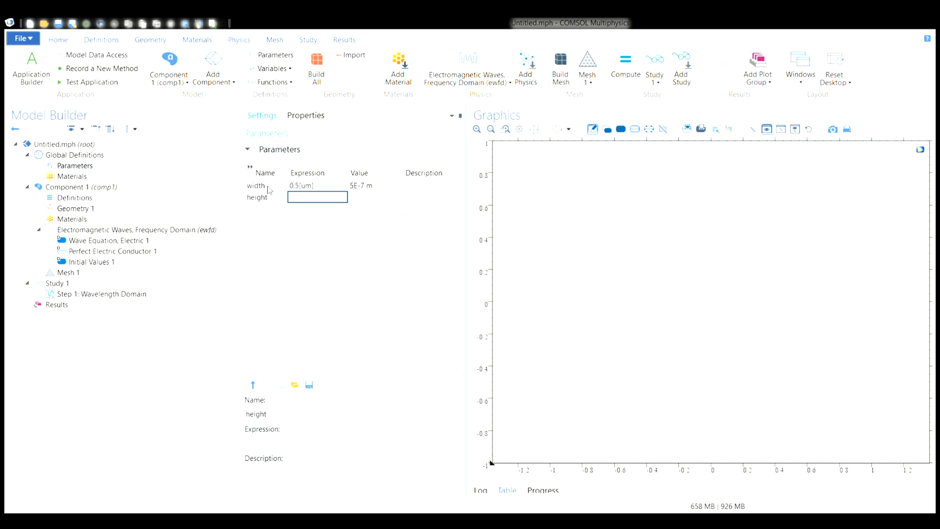
{"action": "type", "text": "0.5[um]"}
{"action": "key", "text": "Return"}
- Define a third global parameter named n0 with the value 1.5
{"action": "type", "text": "n0"}
{"action": "key", "text": "Tab"}
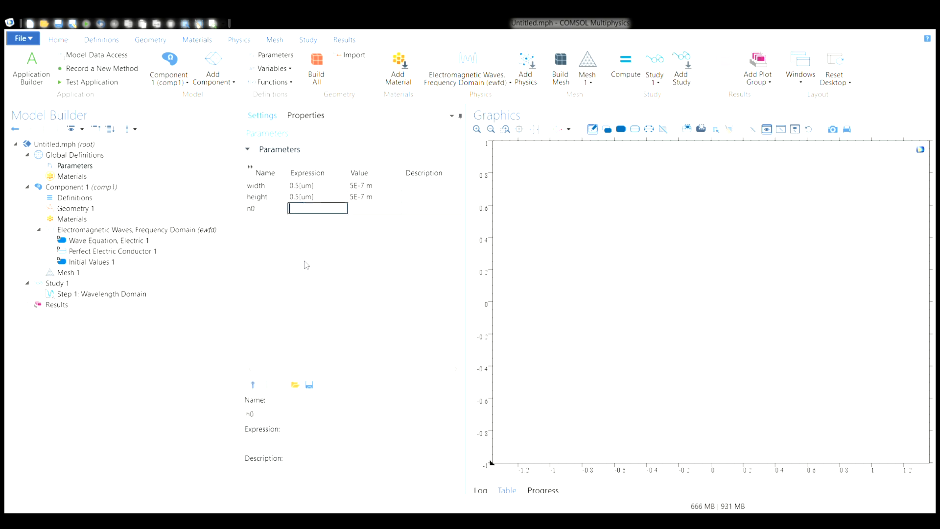
{"action": "type", "text": "1.5"}
{"action": "key", "text": "Tab"}
{"action": "key", "text": "Tab"}
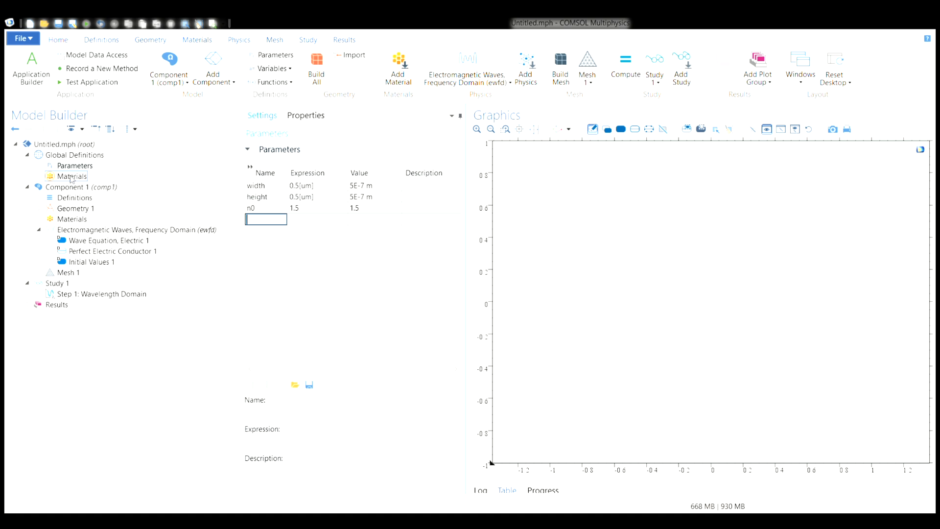
- Add a rectangle labelled Air to Geometry 1, with its width set to width and its height to height/2
{"action": "left_click", "coordinate": [71, 208]}
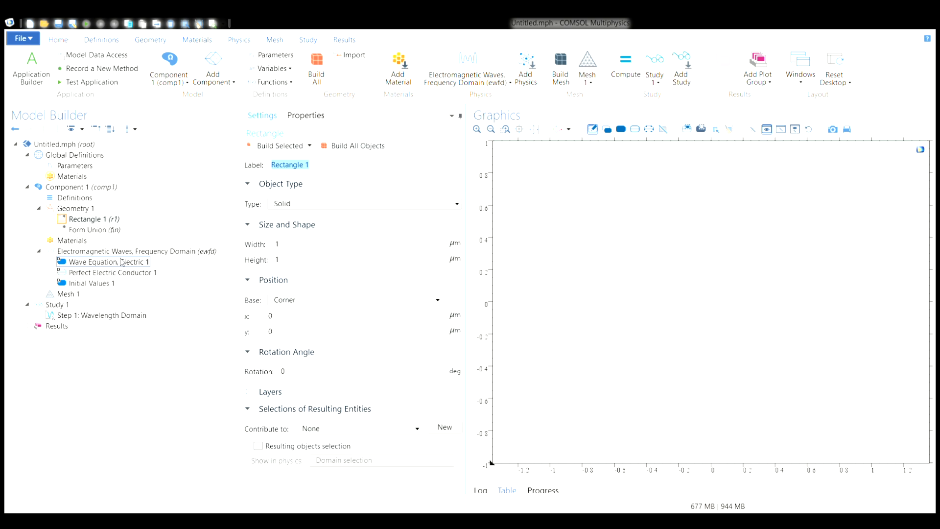
{"action": "double_click", "coordinate": [318, 250]}
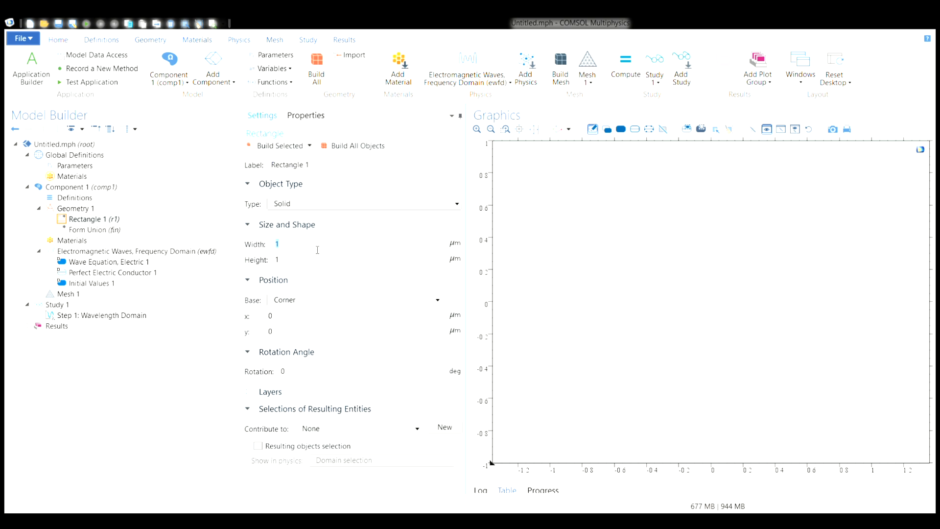
{"action": "type", "text": "width"}
{"action": "type", "text": "l"}
{"action": "type", "text": "r"}
{"action": "left_click", "coordinate": [313, 268]}
{"action": "type", "text": "/2"}
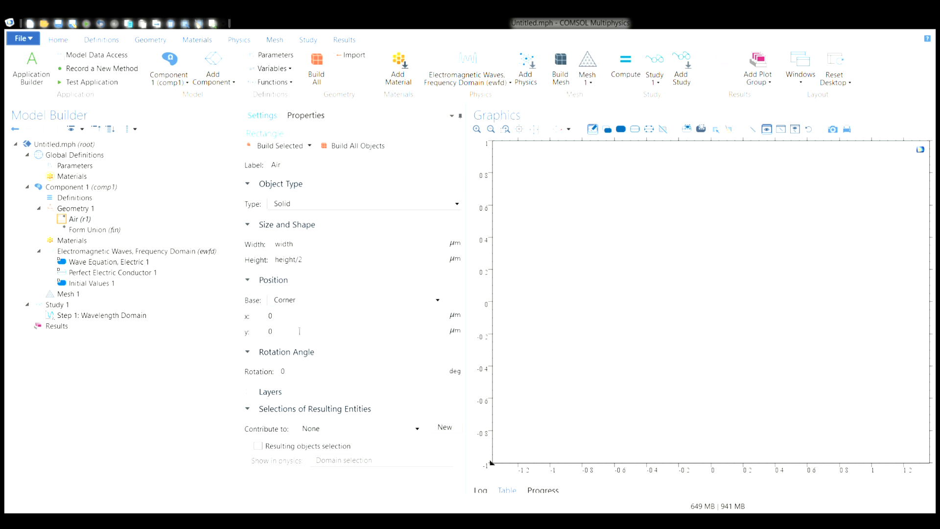
- Set the Air rectangle's position base to Center and build all objects
{"action": "left_click", "coordinate": [297, 299]}
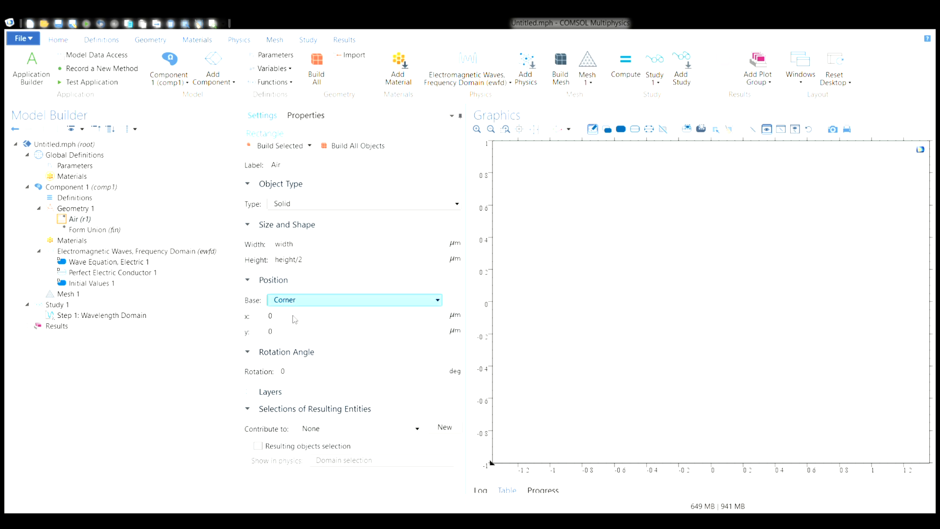
{"action": "left_click", "coordinate": [296, 320]}
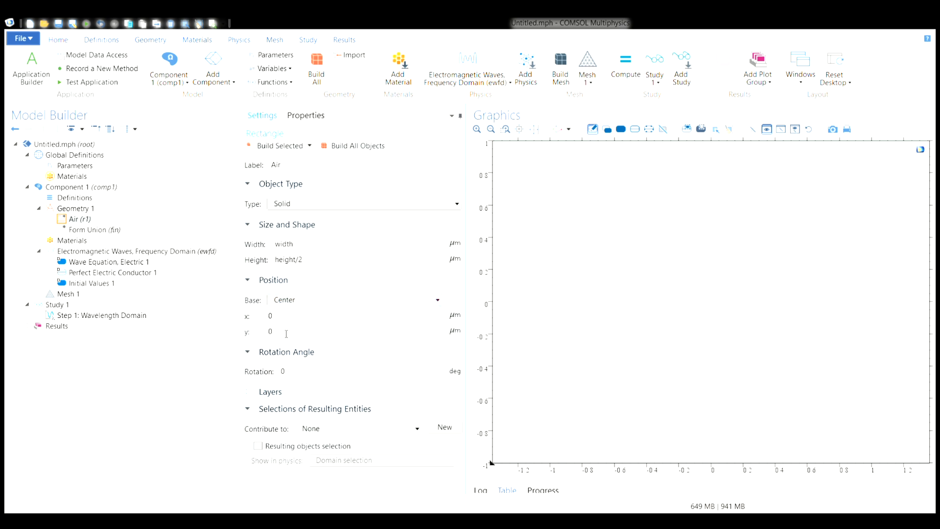
{"action": "left_click", "coordinate": [339, 147]}
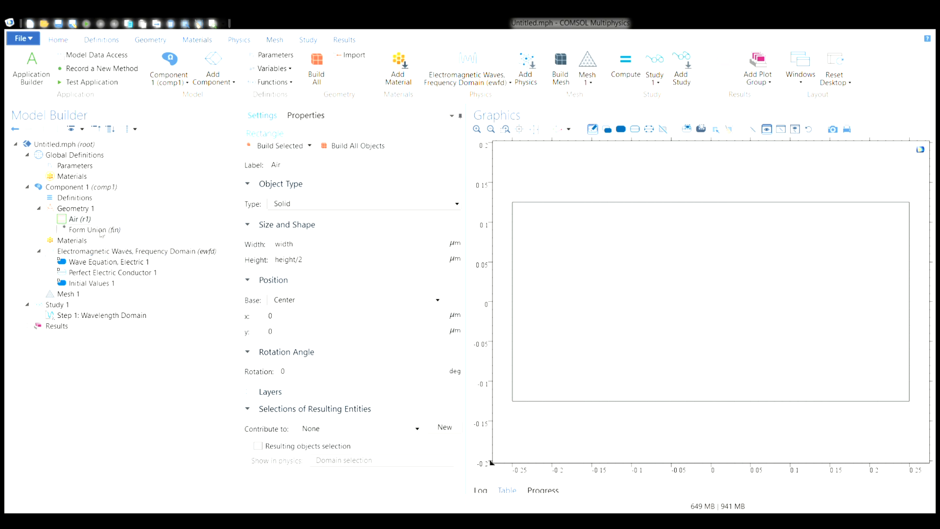
- Duplicate the Air rectangle and label the copy Medium1
{"action": "left_click", "coordinate": [77, 223]}
{"action": "key", "text": "ctrl+shift+d"}
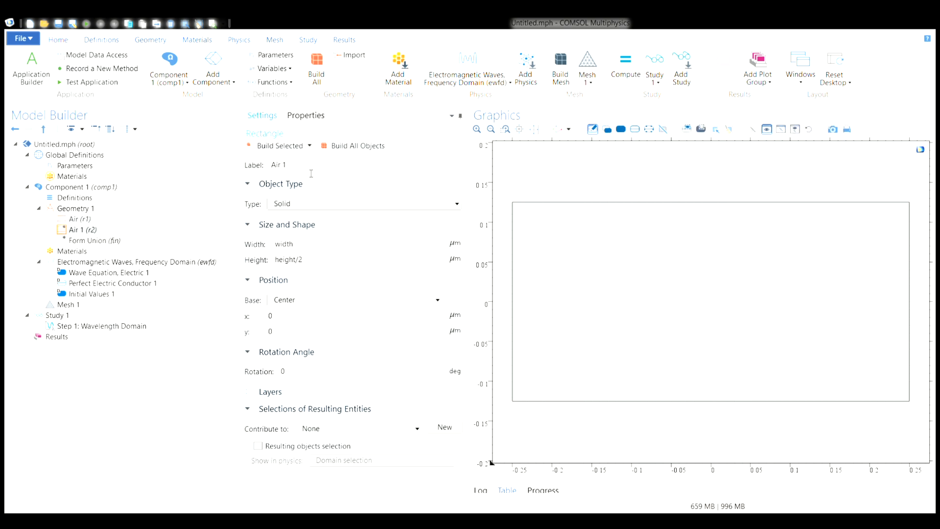
{"action": "left_click_drag", "start_coordinate": [298, 171], "coordinate": [268, 168]}
{"action": "type", "text": "Medium1"}
- Set the y position of the Medium1 rectangle to -height/2 and build all objects
{"action": "left_click", "coordinate": [275, 335]}
{"action": "type", "text": "-height"}
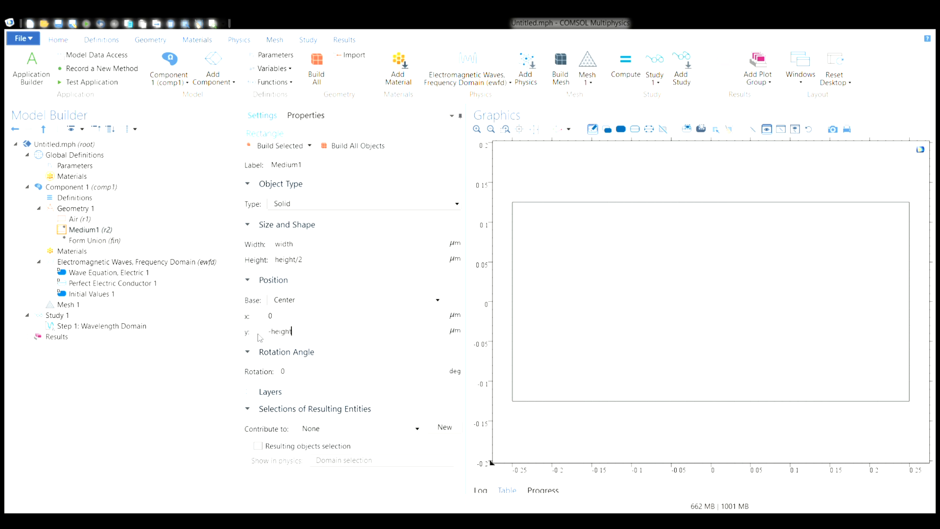
{"action": "type", "text": "/2"}
{"action": "left_click", "coordinate": [344, 148]}
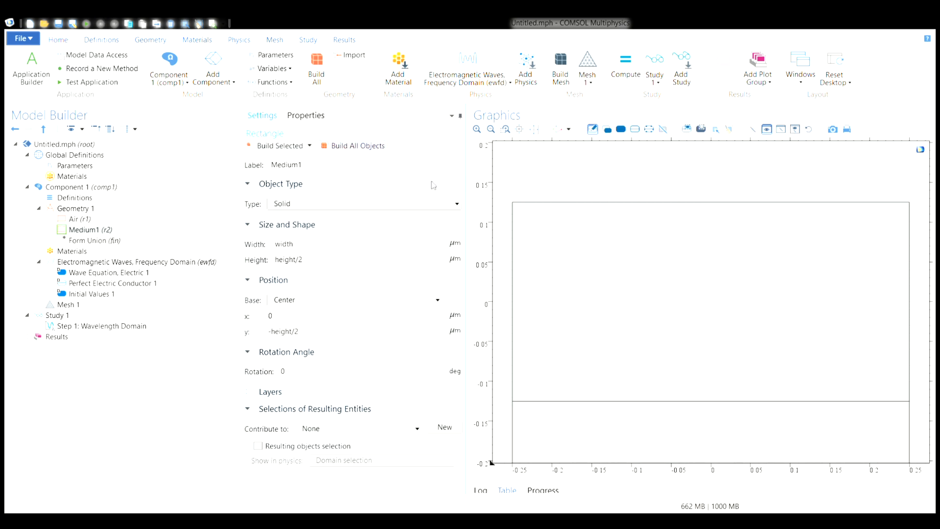
{"action": "left_click", "coordinate": [534, 130]}
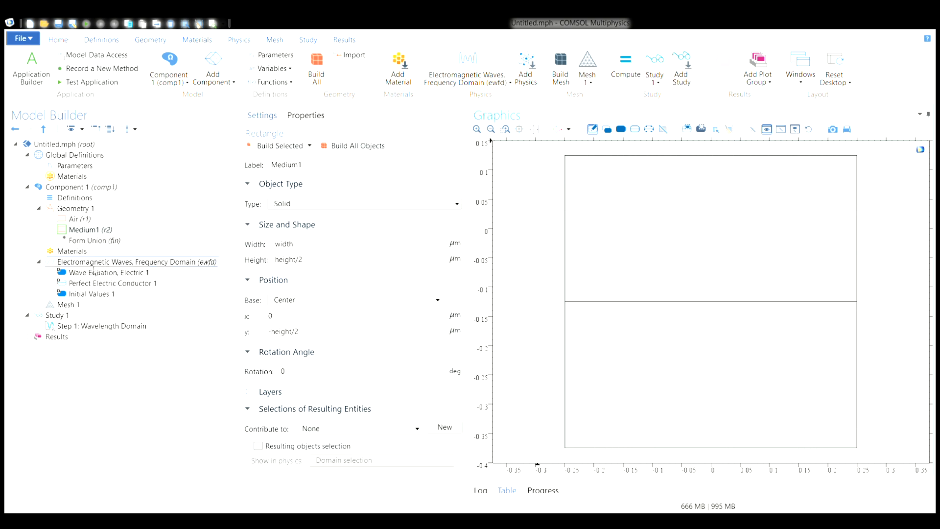
- Add Air from the recent materials to the materials of Component 1
{"action": "left_click", "coordinate": [65, 253]}
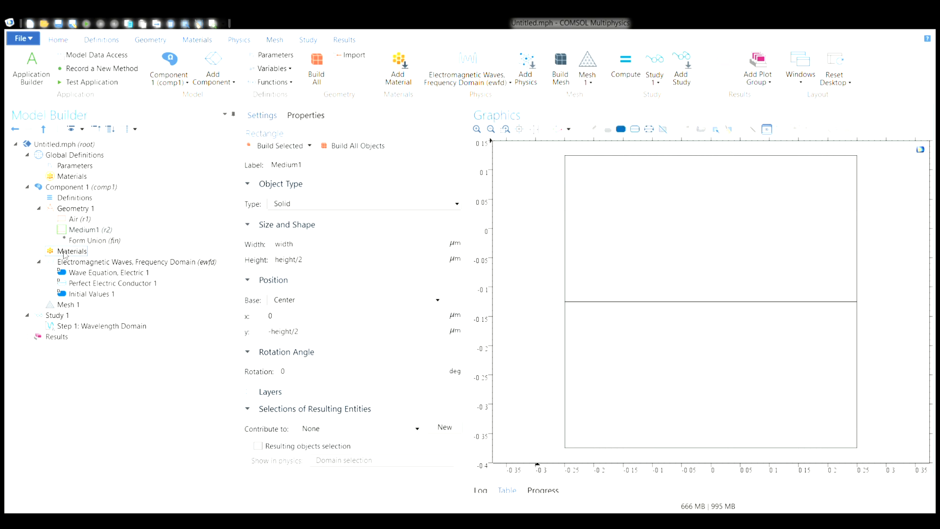
{"action": "right_click", "coordinate": [64, 252]}
{"action": "left_click", "coordinate": [97, 261]}
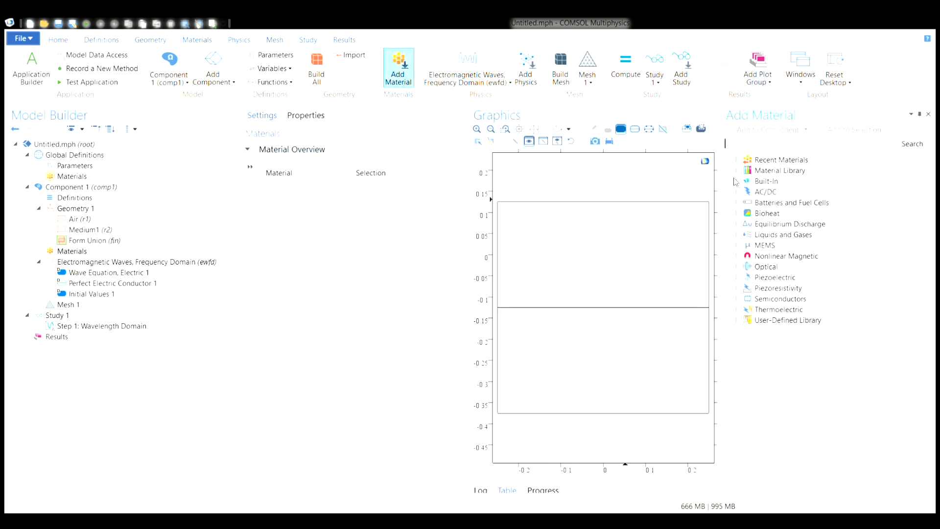
{"action": "left_click", "coordinate": [736, 161]}
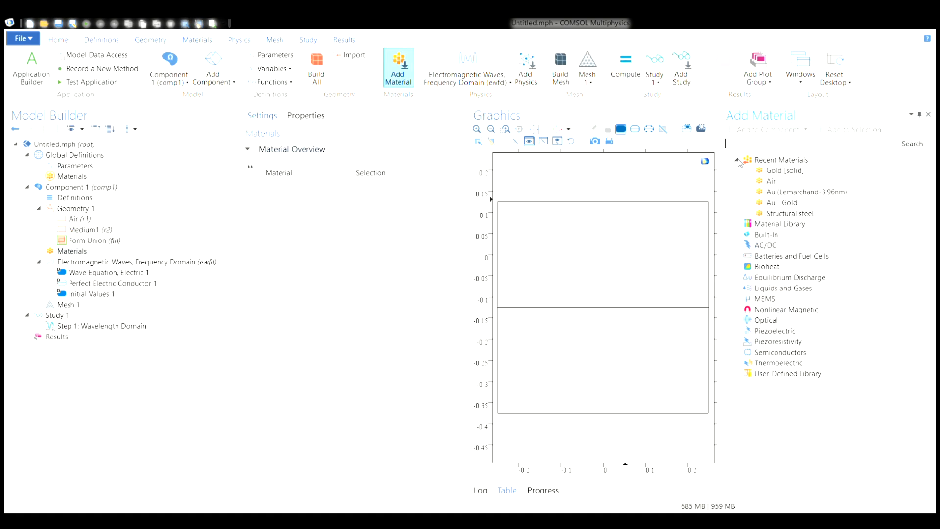
{"action": "left_click", "coordinate": [737, 225]}
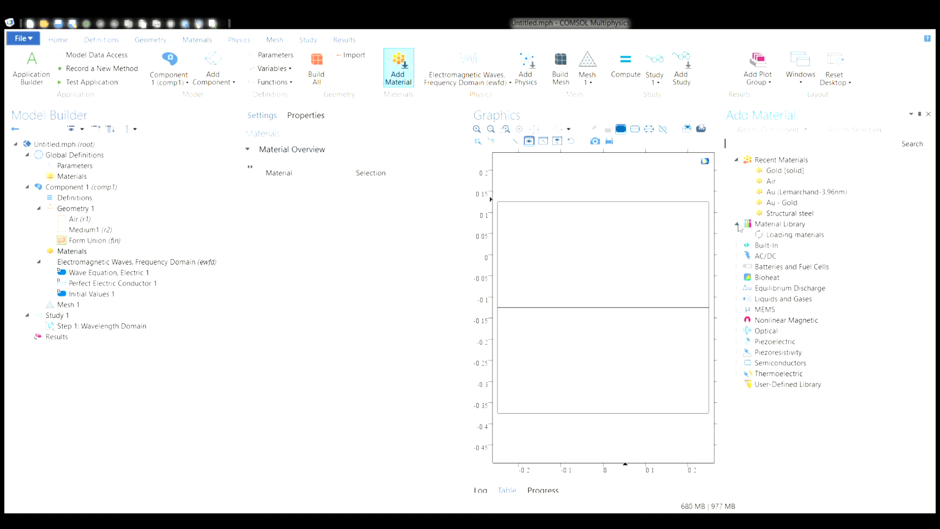
{"action": "left_click", "coordinate": [737, 224]}
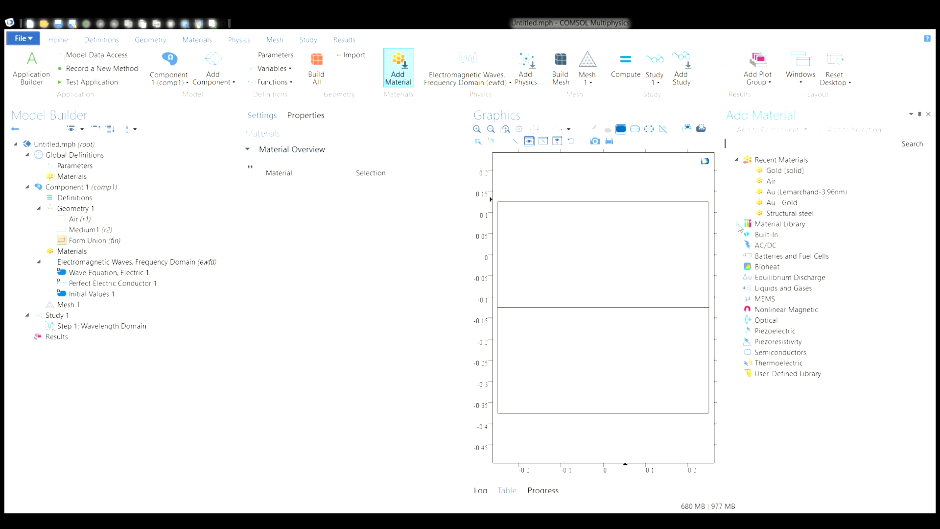
{"action": "left_click", "coordinate": [770, 182]}
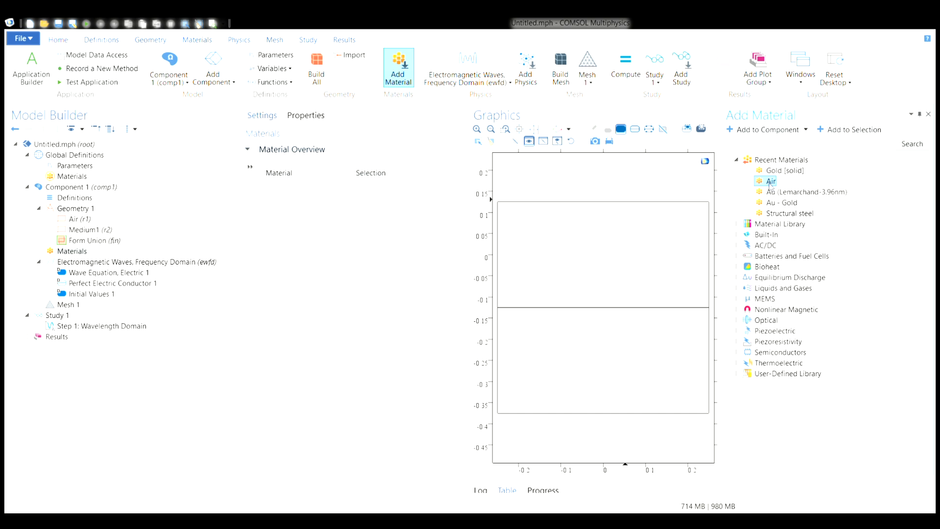
{"action": "double_click", "coordinate": [770, 181]}
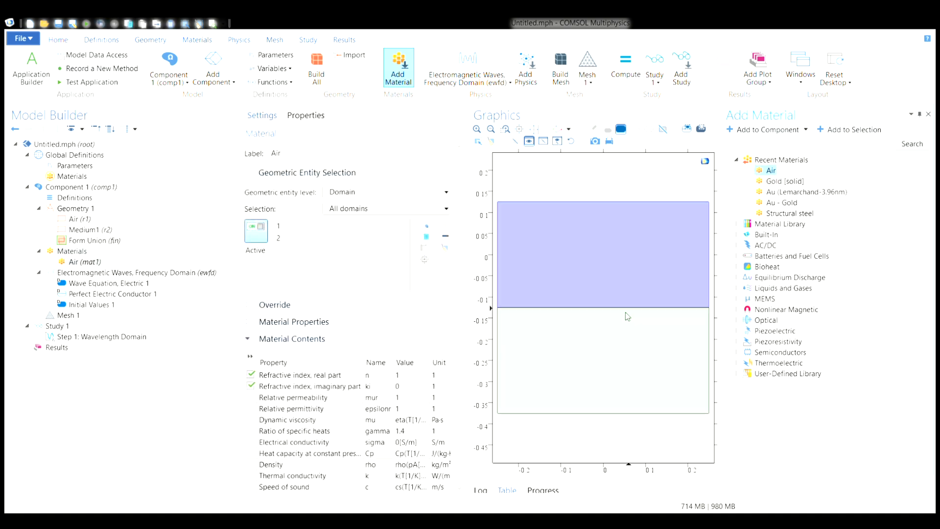
- Remove the lower domain from the Air material's selection and add a blank material to Component 1
{"action": "left_click", "coordinate": [619, 342]}
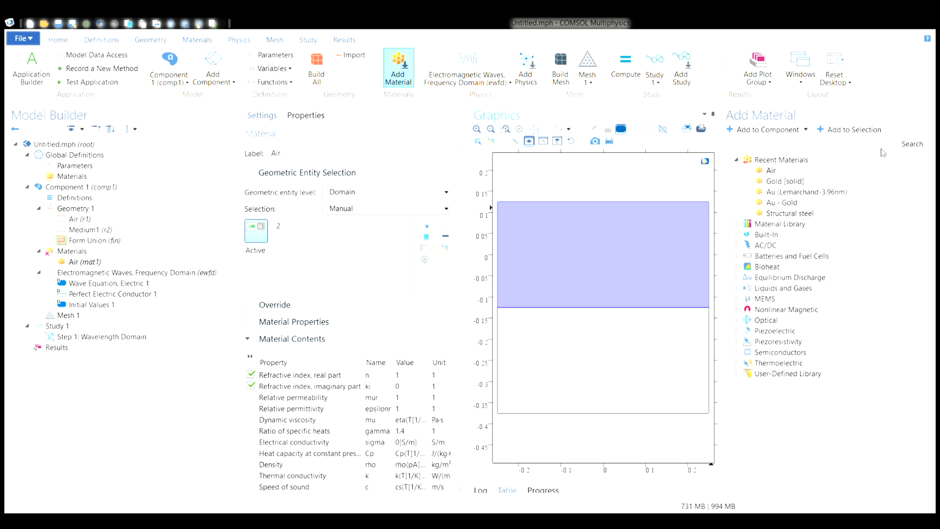
{"action": "left_click", "coordinate": [927, 115]}
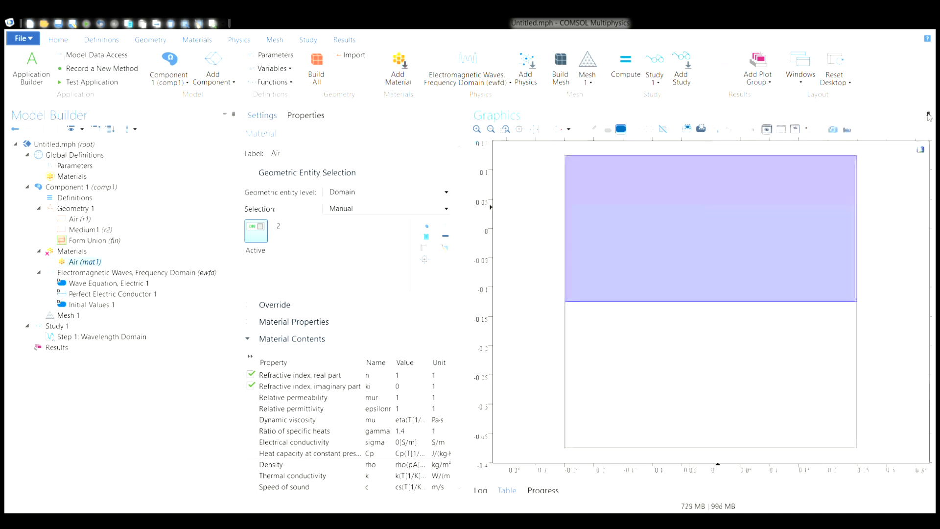
{"action": "left_click", "coordinate": [73, 252]}
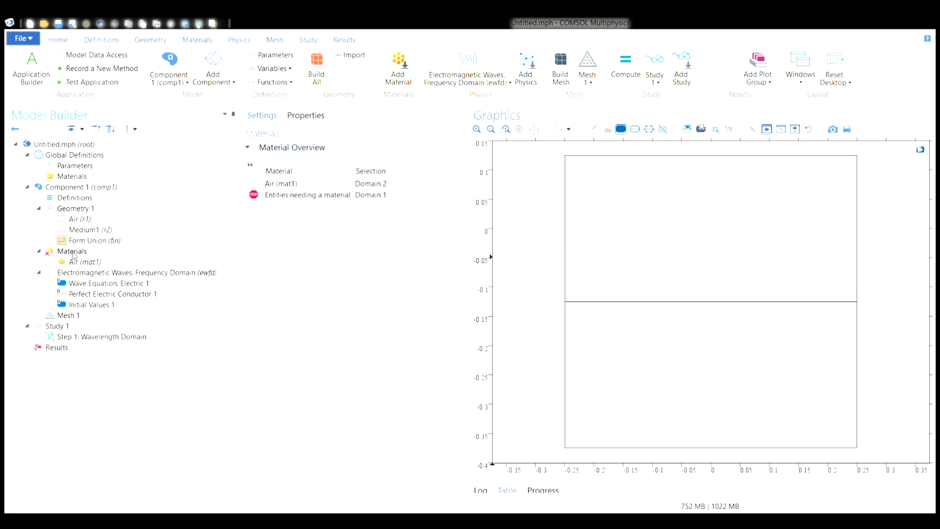
{"action": "left_click", "coordinate": [105, 276]}
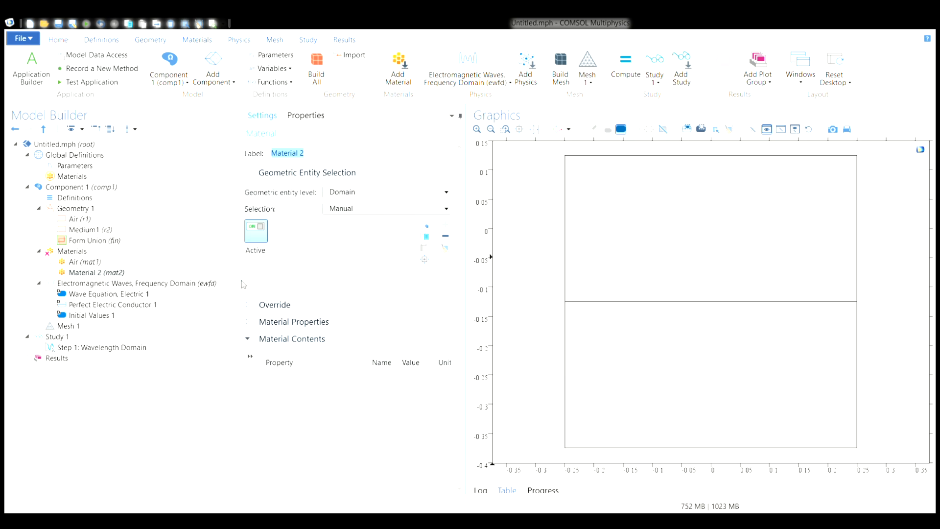
- Add the real part of the refractive index from Electromagnetic Models to Material 2's properties
{"action": "left_click", "coordinate": [260, 320]}
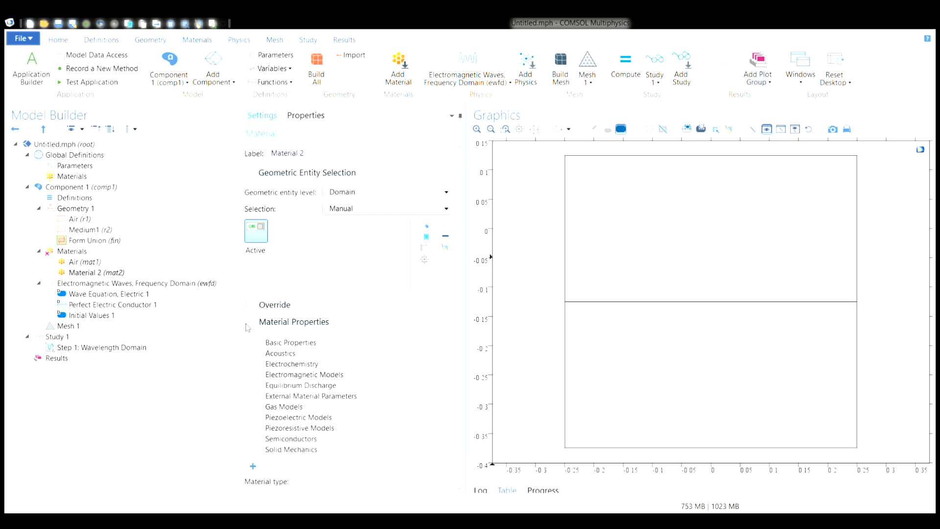
{"action": "left_click", "coordinate": [257, 374]}
{"action": "scroll", "coordinate": [316, 403], "scroll_direction": "down", "scroll_amount": 4}
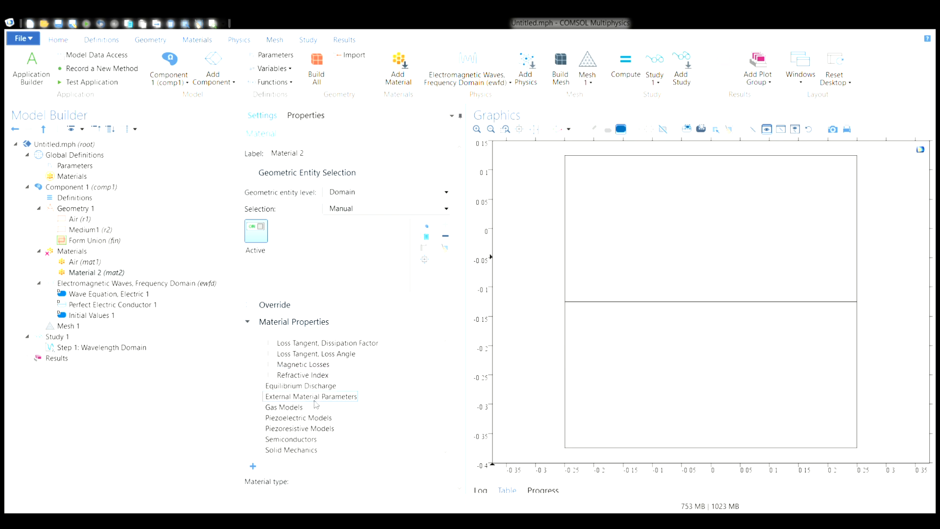
{"action": "left_click", "coordinate": [268, 376]}
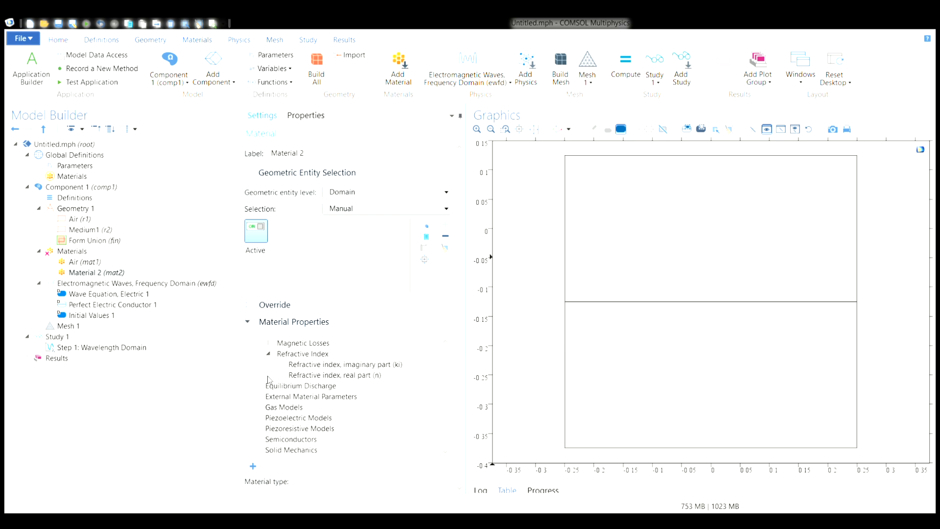
{"action": "left_click", "coordinate": [318, 376]}
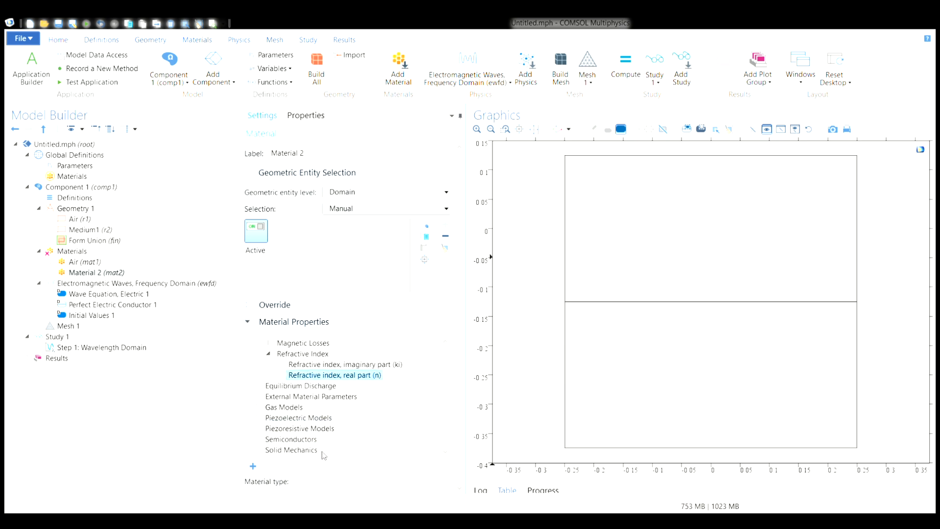
{"action": "scroll", "coordinate": [325, 460], "scroll_direction": "down", "scroll_amount": 5}
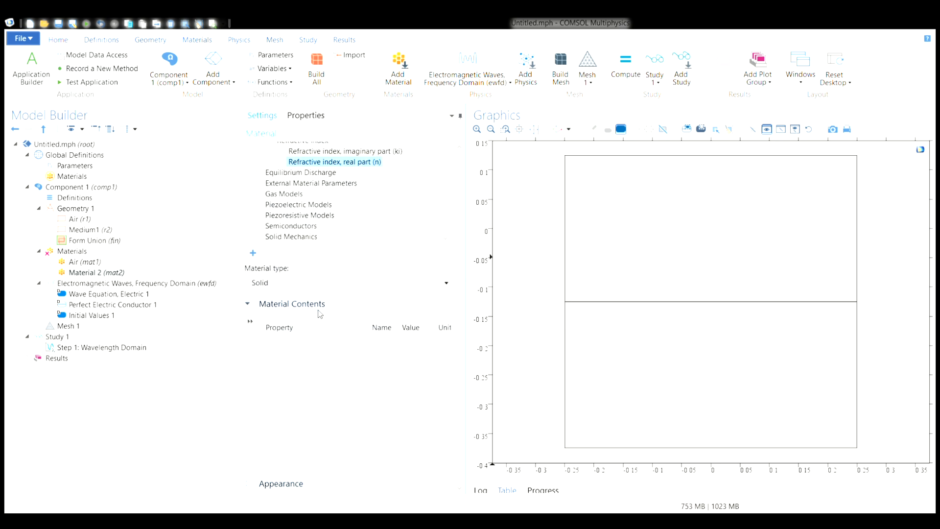
{"action": "left_click", "coordinate": [253, 254]}
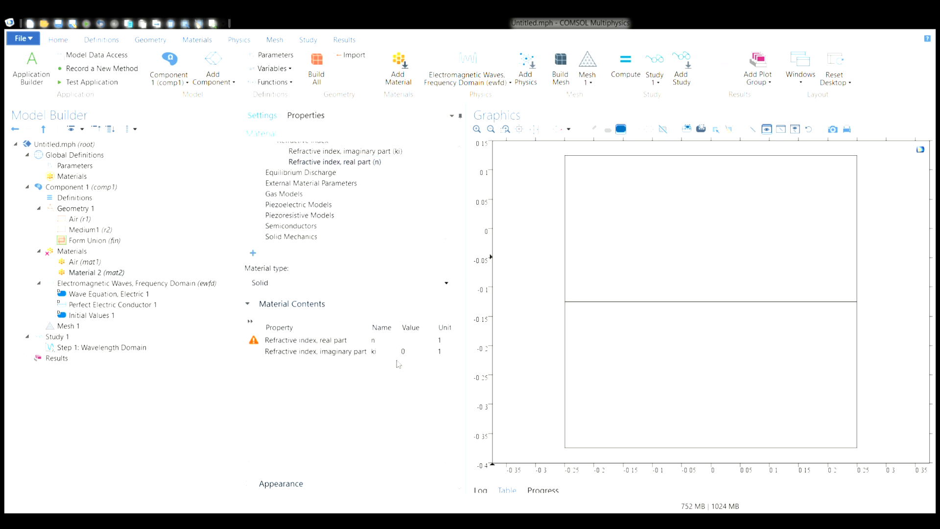
- Set the real part of Material 2's refractive index to n0
{"action": "left_click", "coordinate": [417, 343]}
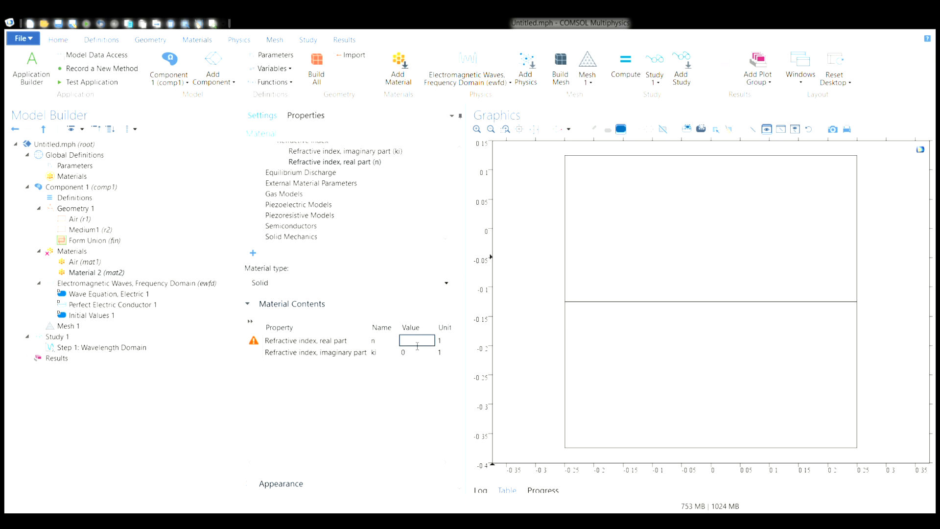
{"action": "type", "text": "n0"}
{"action": "left_click", "coordinate": [405, 400]}
- Assign Material 2 to the lower rectangle's domain
{"action": "scroll", "coordinate": [351, 254], "scroll_direction": "up", "scroll_amount": 3}
{"action": "scroll", "coordinate": [351, 254], "scroll_direction": "up", "scroll_amount": 3}
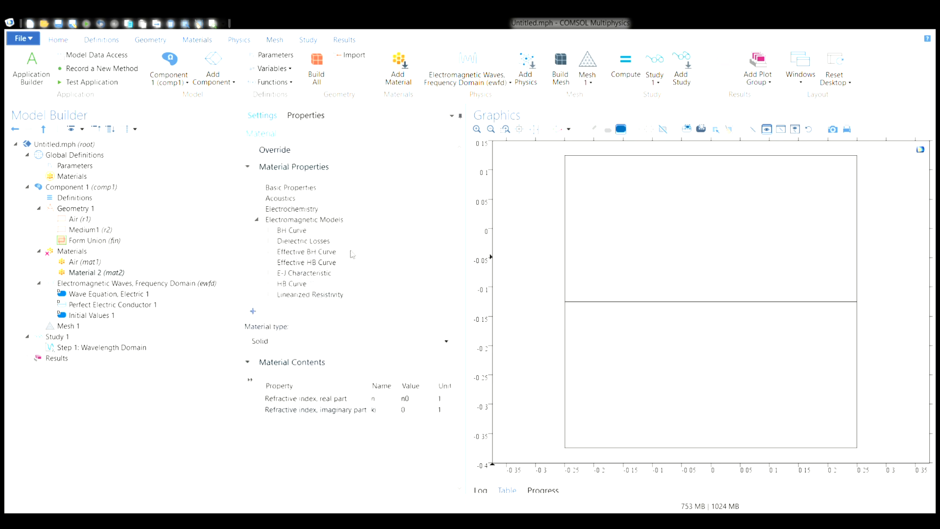
{"action": "scroll", "coordinate": [345, 161], "scroll_direction": "up", "scroll_amount": 1}
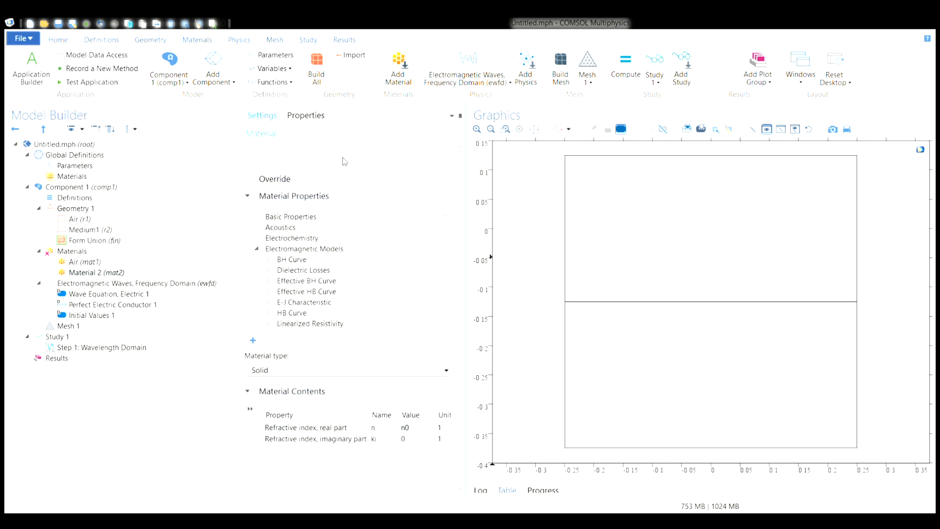
{"action": "left_click_drag", "start_coordinate": [464, 251], "coordinate": [463, 169]}
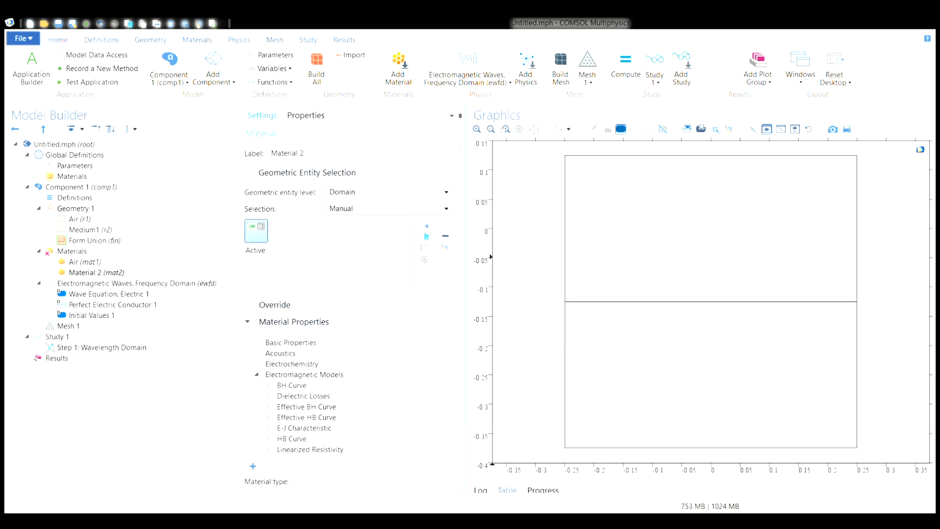
{"action": "left_click", "coordinate": [694, 364]}
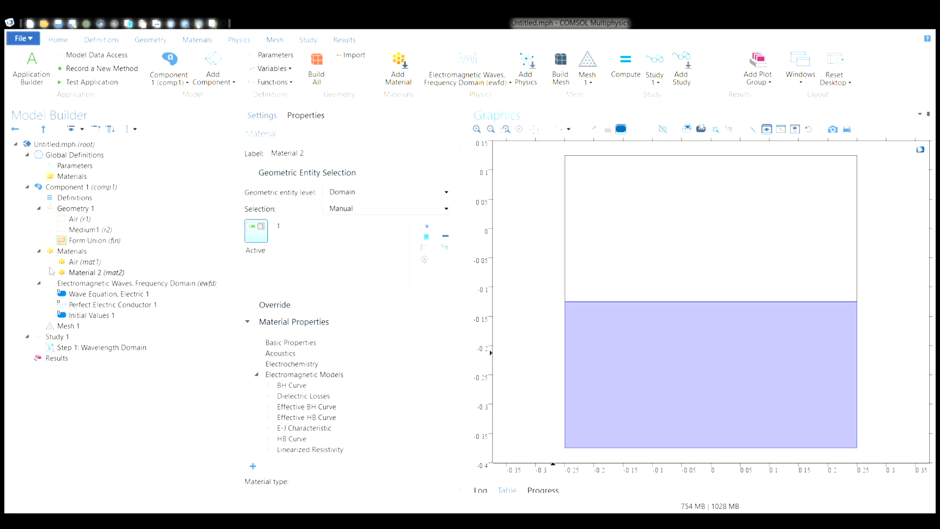
- Review the domain assignments of both materials and the default nodes of the Electromagnetic Waves, Frequency Domain interface
{"action": "left_click", "coordinate": [79, 262]}
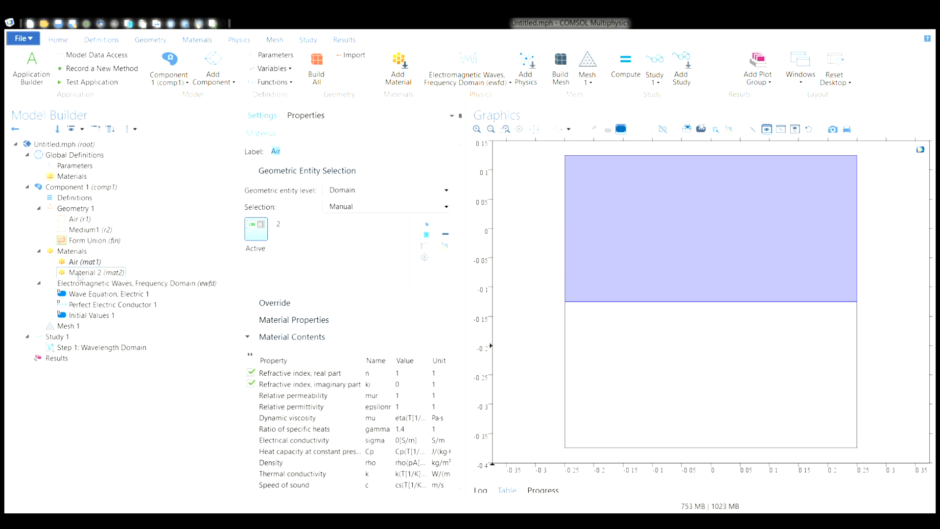
{"action": "left_click", "coordinate": [80, 274]}
{"action": "left_click", "coordinate": [83, 284]}
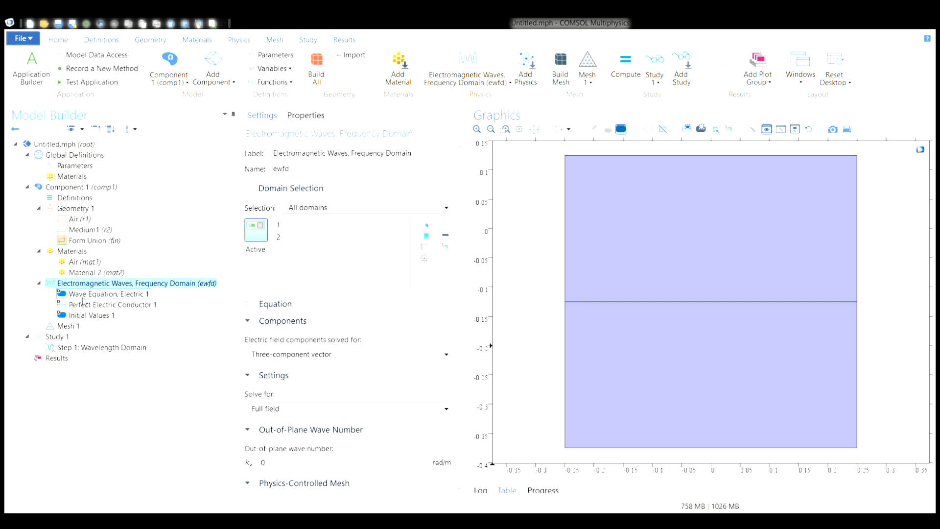
{"action": "left_click", "coordinate": [82, 295]}
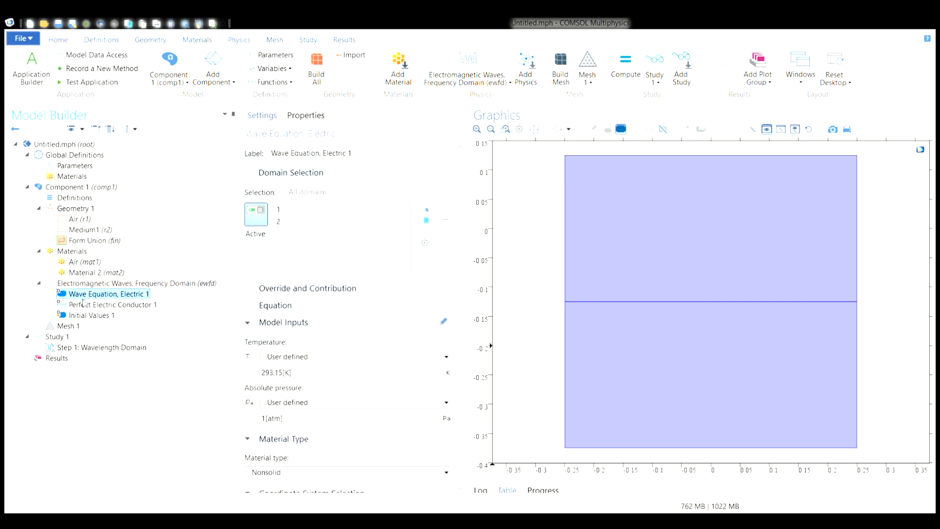
{"action": "left_click", "coordinate": [83, 303]}
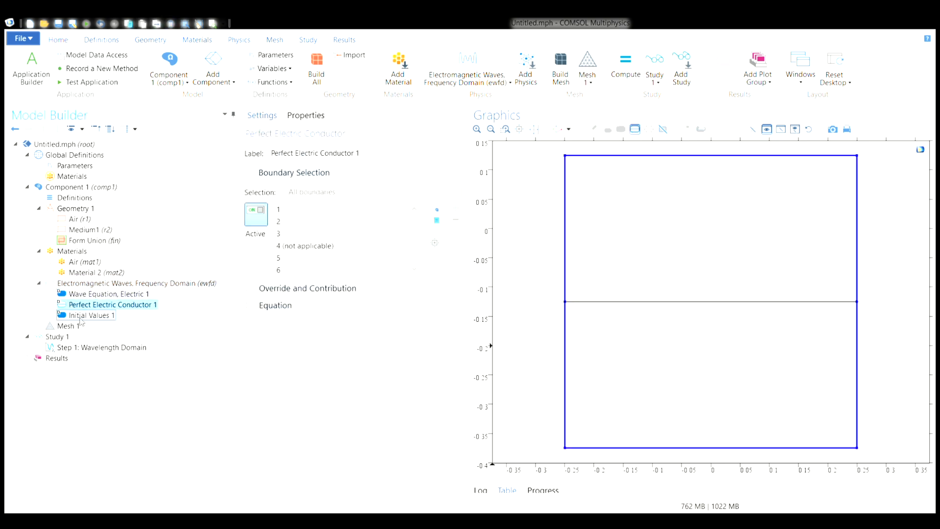
{"action": "left_click", "coordinate": [80, 316]}
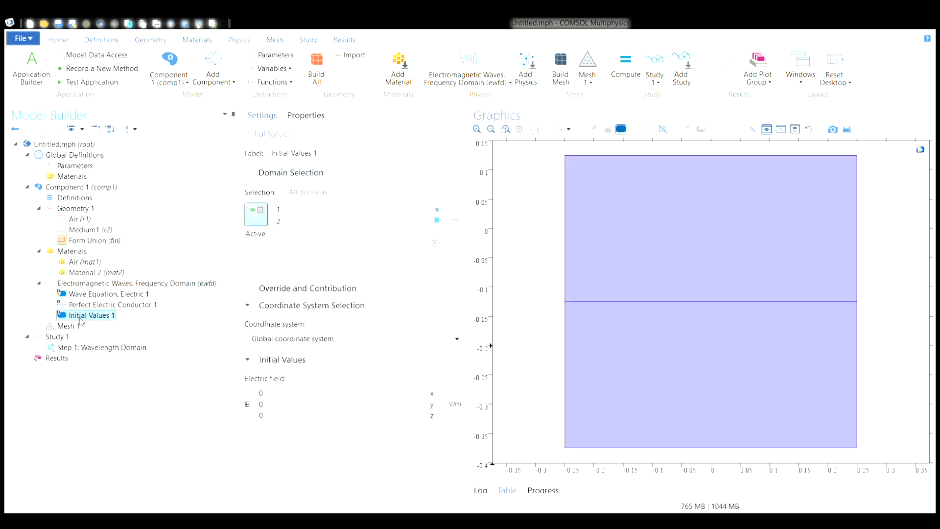
- Add a Port condition to the Electromagnetic Waves interface and assign it to the top boundary of the upper domain
{"action": "left_click", "coordinate": [85, 283]}
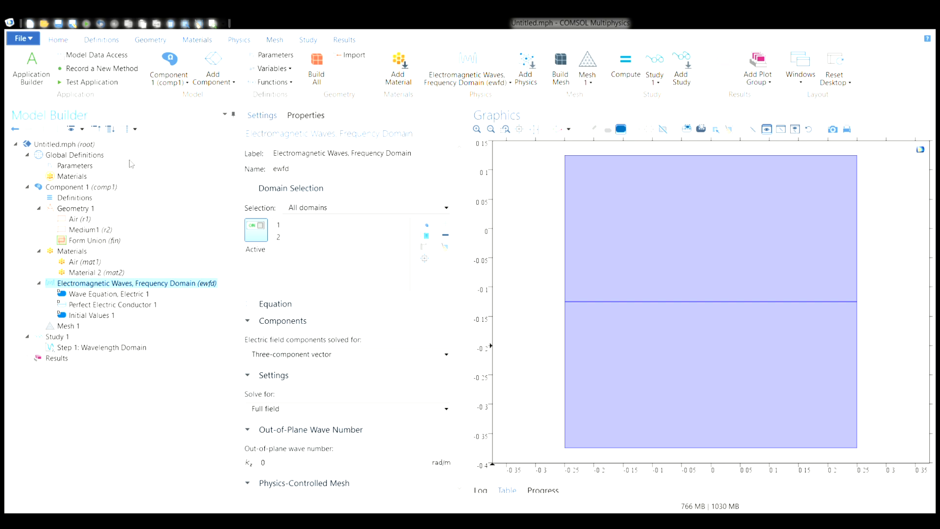
{"action": "left_click", "coordinate": [129, 159]}
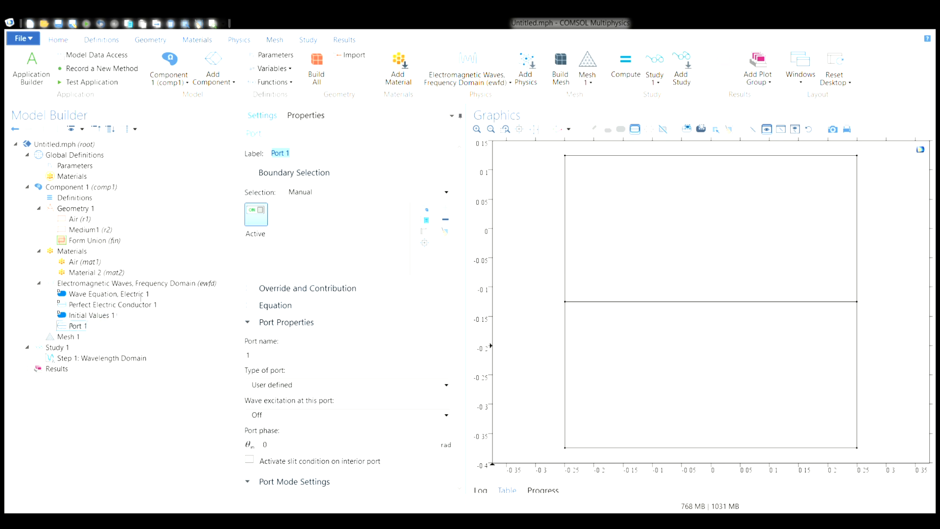
{"action": "left_click", "coordinate": [713, 156]}
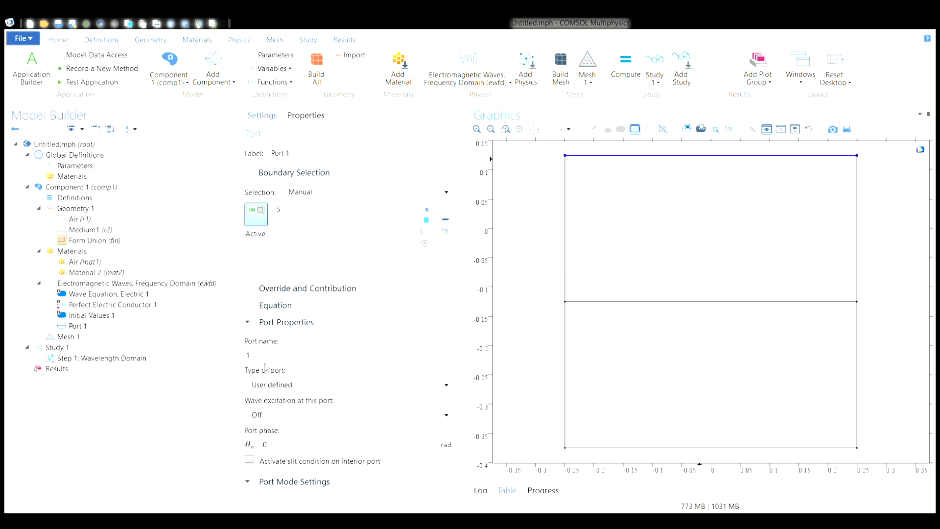
{"action": "double_click", "coordinate": [249, 355]}
{"action": "left_click_drag", "start_coordinate": [314, 155], "coordinate": [235, 149]}
{"action": "left_click", "coordinate": [236, 150]}
{"action": "key", "text": "Up"}
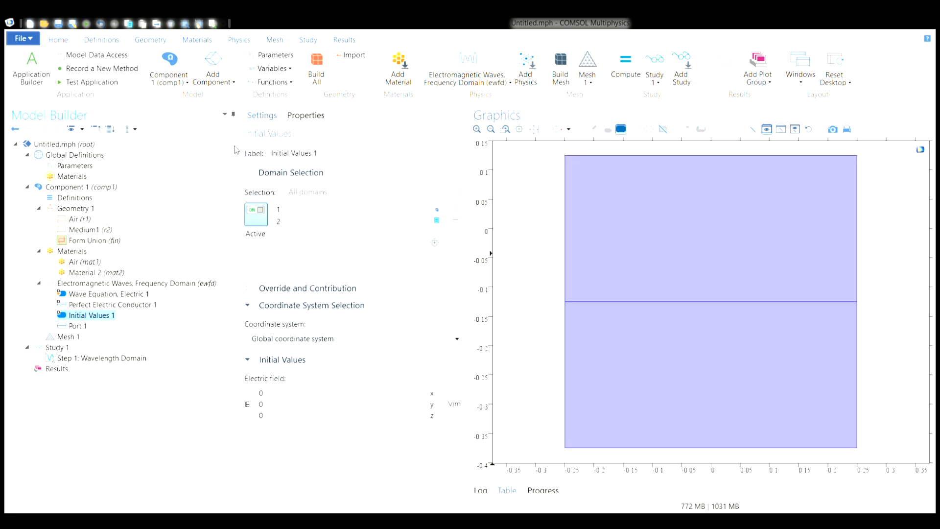
- Change the label of Port 1 to "Input port"
{"action": "left_click", "coordinate": [86, 326]}
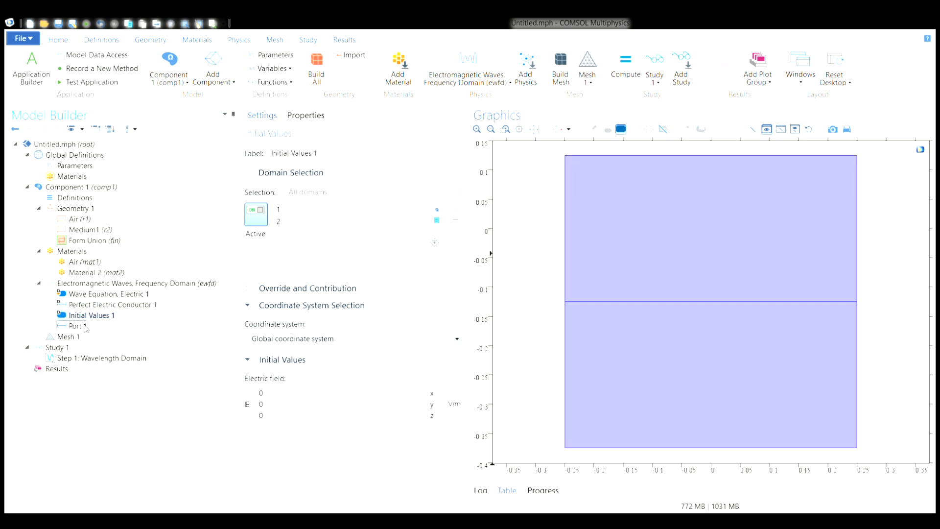
{"action": "triple_click", "coordinate": [314, 156]}
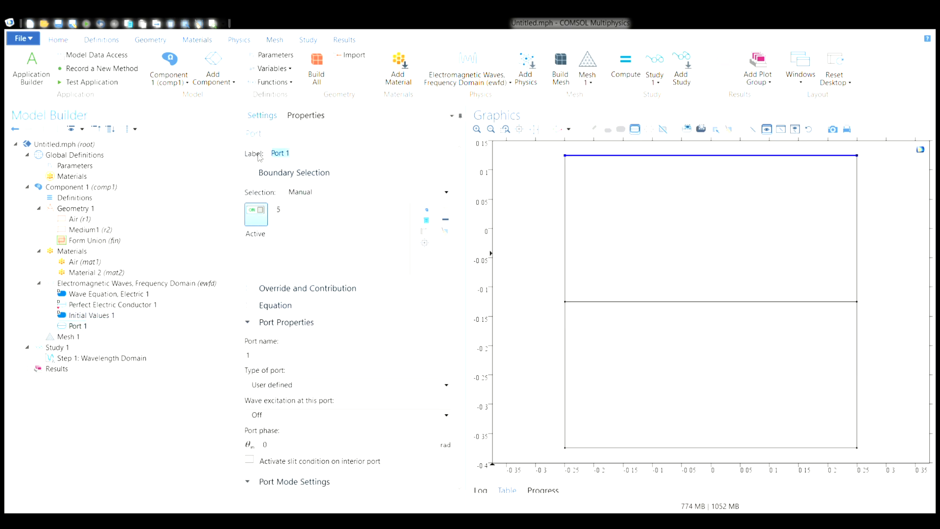
{"action": "type", "text": "Input port"}
- Set the input port's type to Periodic and turn its wave excitation on
{"action": "left_click", "coordinate": [304, 385]}
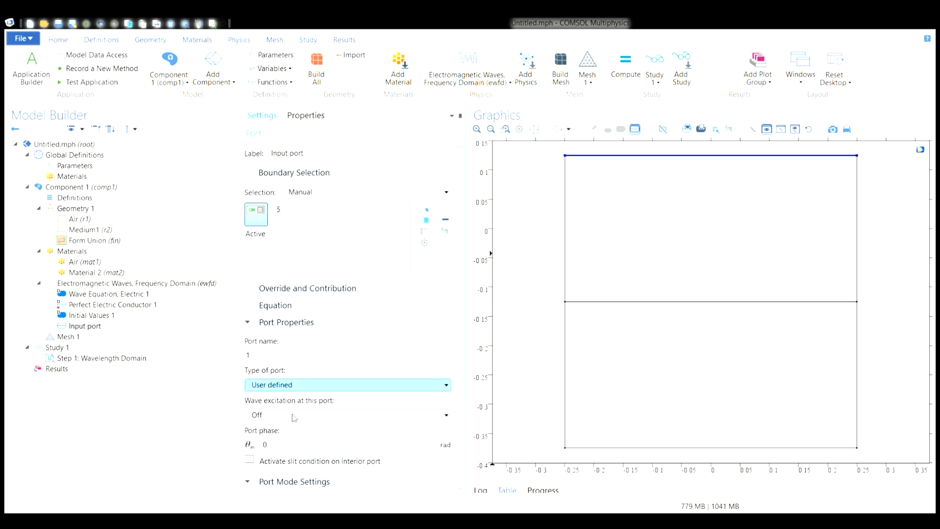
{"action": "left_click", "coordinate": [284, 432]}
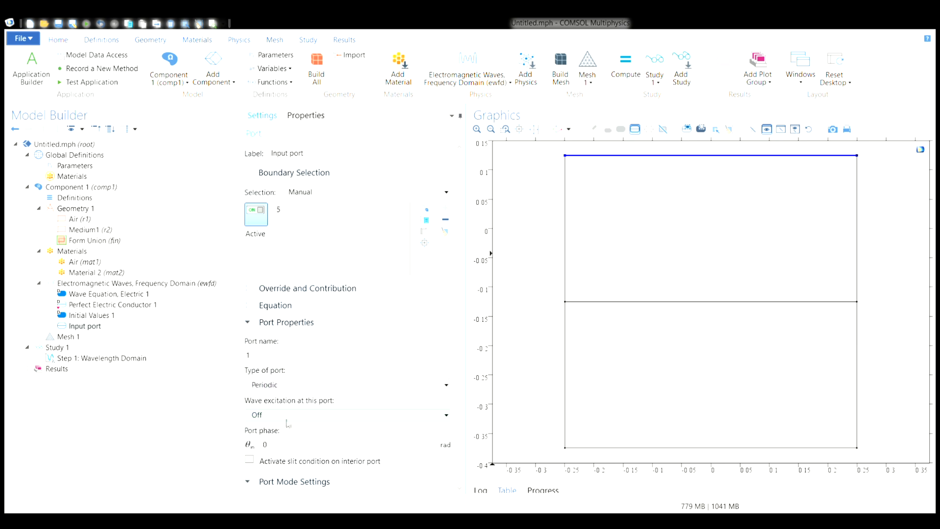
{"action": "scroll", "coordinate": [311, 368], "scroll_direction": "down", "scroll_amount": 5}
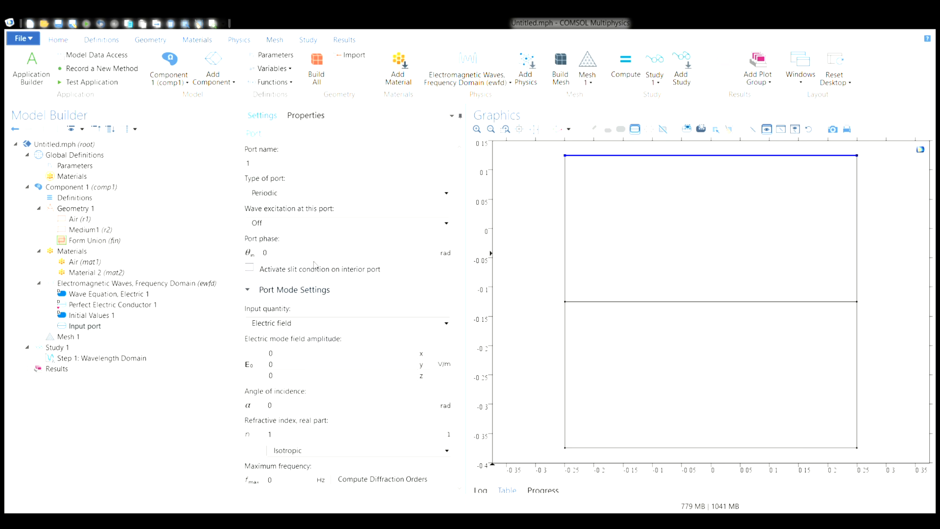
{"action": "left_click", "coordinate": [314, 226]}
{"action": "left_click", "coordinate": [301, 240]}
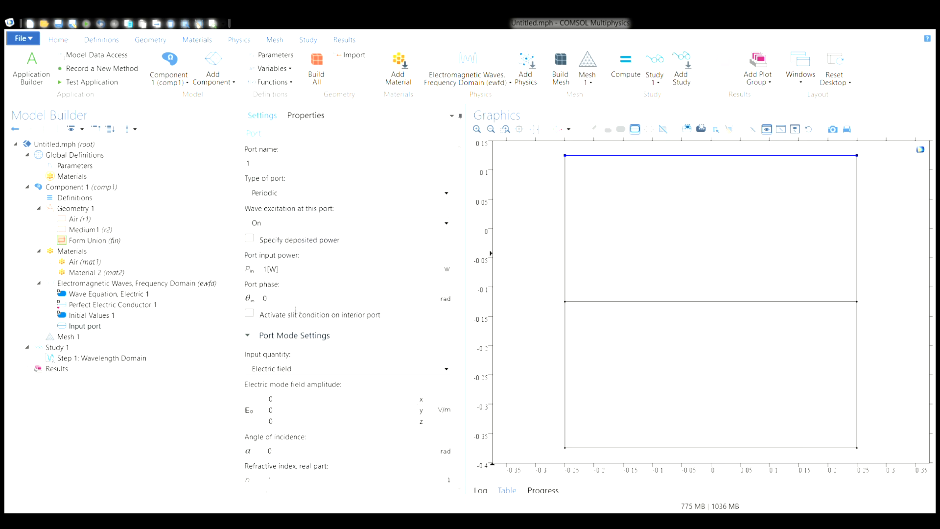
- Set the x component of the input port's electric mode field amplitude to 1 V/m
{"action": "scroll", "coordinate": [298, 317], "scroll_direction": "down", "scroll_amount": 1}
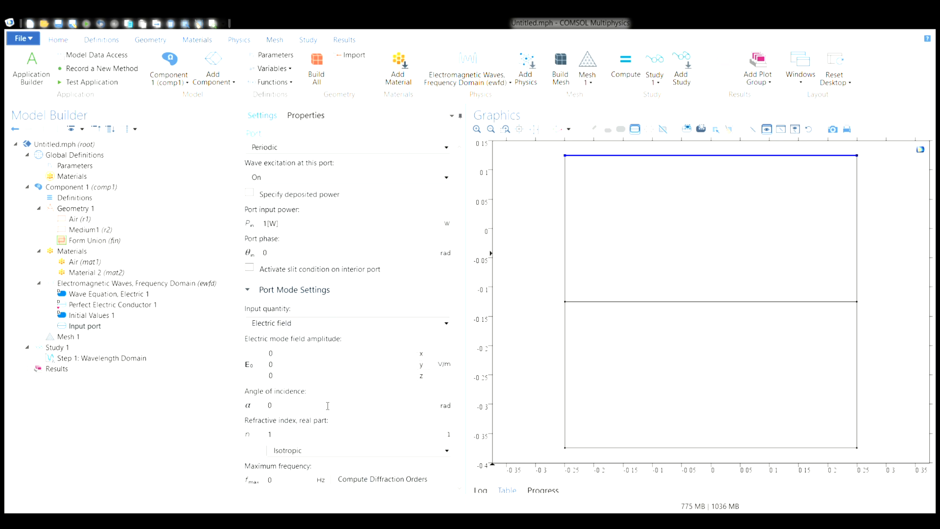
{"action": "double_click", "coordinate": [283, 358]}
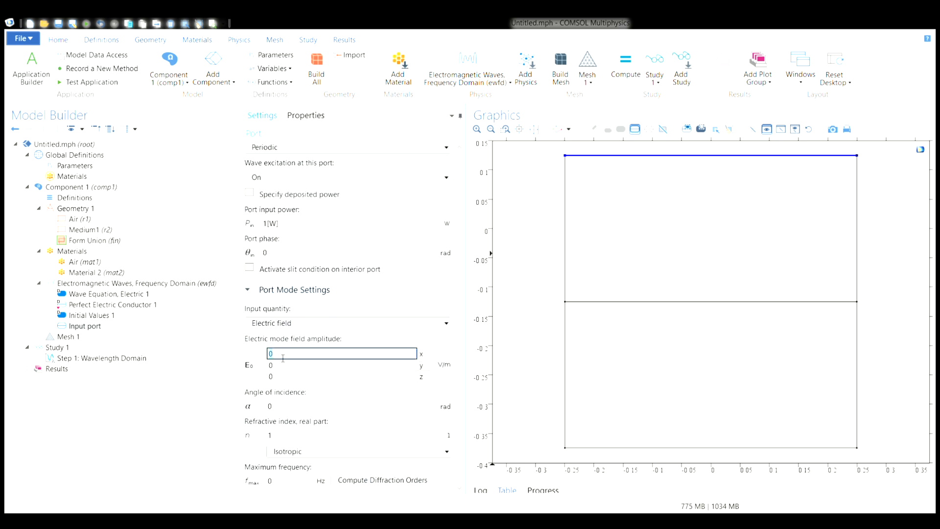
{"action": "key", "text": "BackSpace"}
{"action": "type", "text": "1"}
- Add a second Port condition to the Electromagnetic Waves interface and label it "Output port"
{"action": "left_click", "coordinate": [77, 283]}
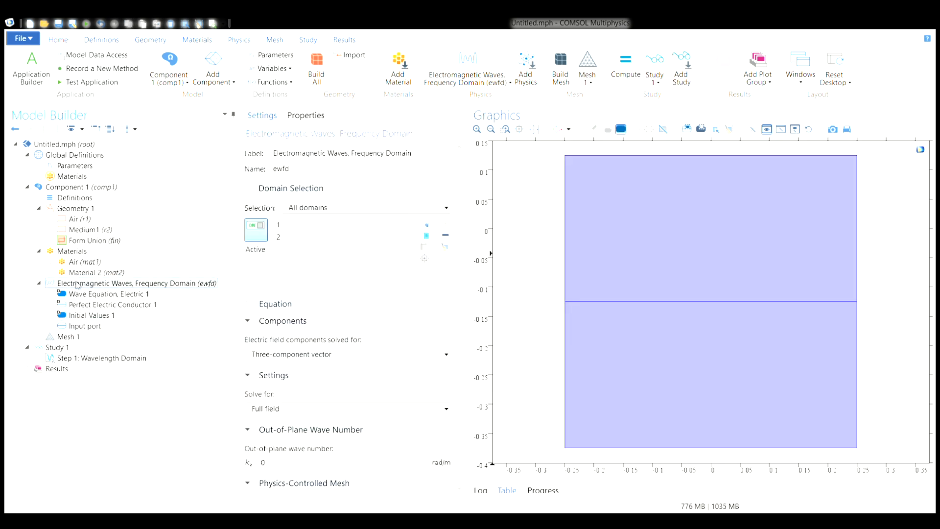
{"action": "left_click", "coordinate": [131, 155]}
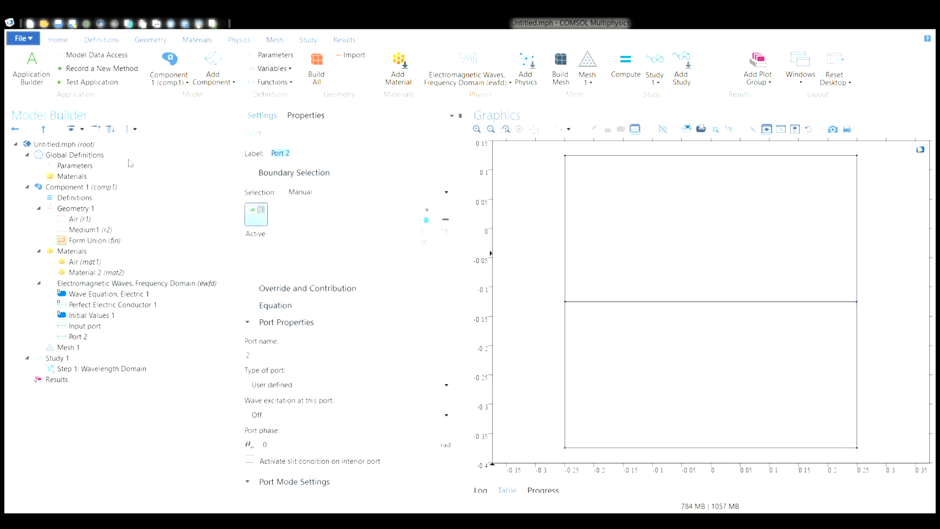
{"action": "key", "text": "BackSpace"}
{"action": "type", "text": "Output port"}
- Assign the output port to the bottom boundary of the lower domain and compare its settings with the input port's
{"action": "left_click", "coordinate": [720, 447]}
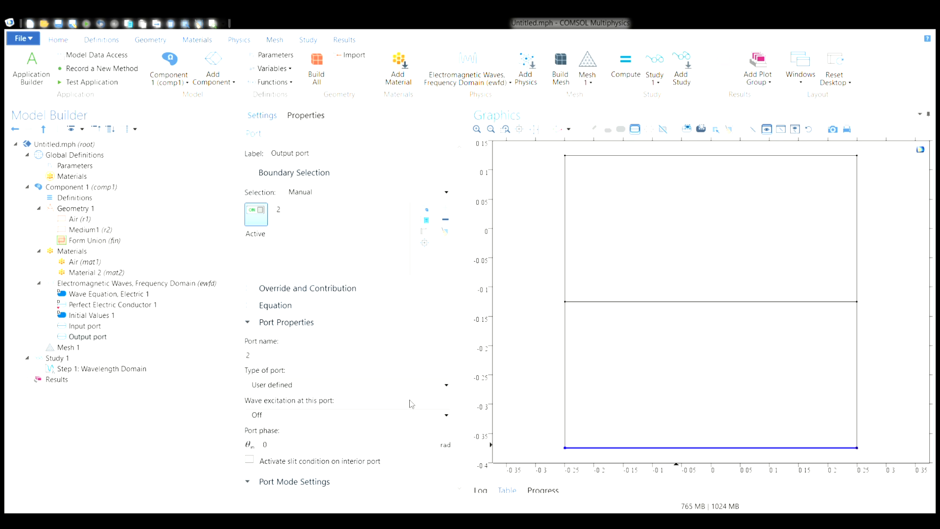
{"action": "left_click", "coordinate": [94, 328]}
{"action": "left_click", "coordinate": [93, 336]}
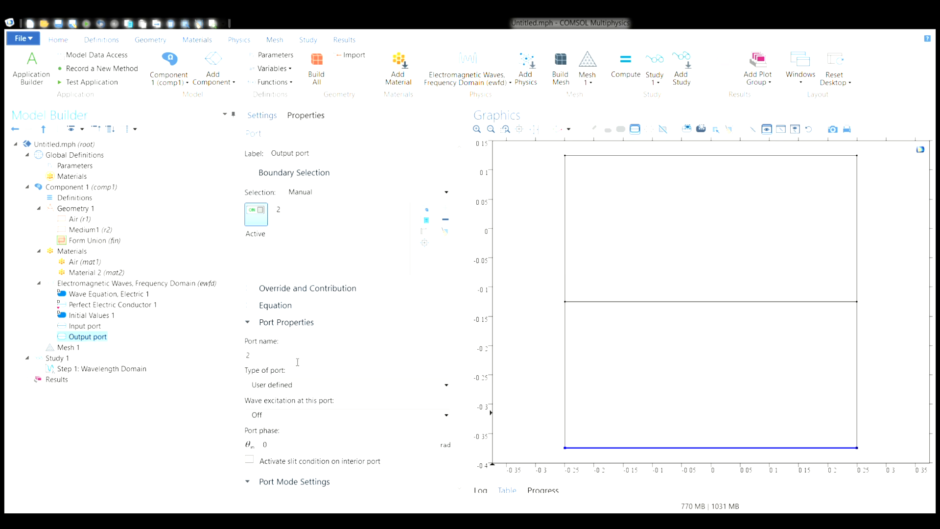
- Set the output port's type to Periodic and the x component of its electric mode field amplitude to 1 V/m
{"action": "left_click", "coordinate": [321, 388]}
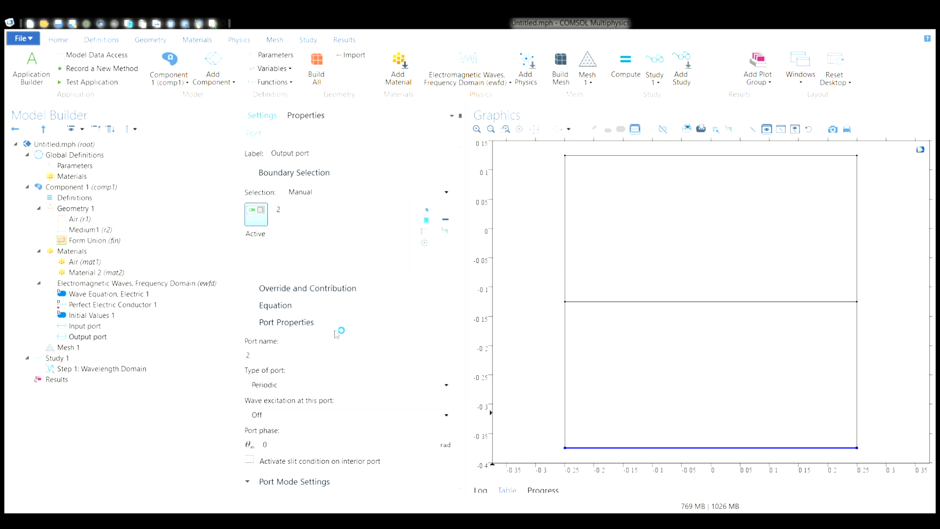
{"action": "scroll", "coordinate": [336, 333], "scroll_direction": "down", "scroll_amount": 5}
{"action": "left_click", "coordinate": [284, 353]}
{"action": "type", "text": "1"}
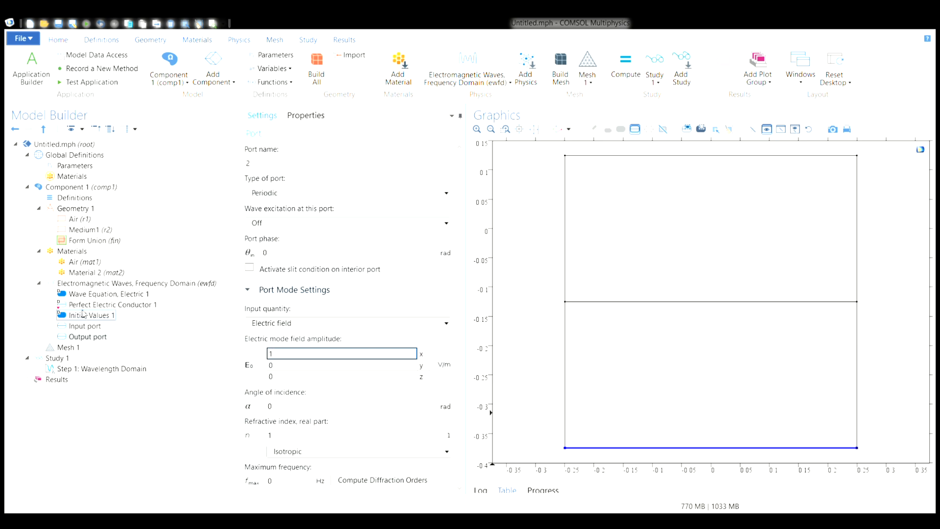
- Add a Scattering Boundary Condition and assign it to the four vertical side boundaries of both domains
{"action": "left_click", "coordinate": [89, 284]}
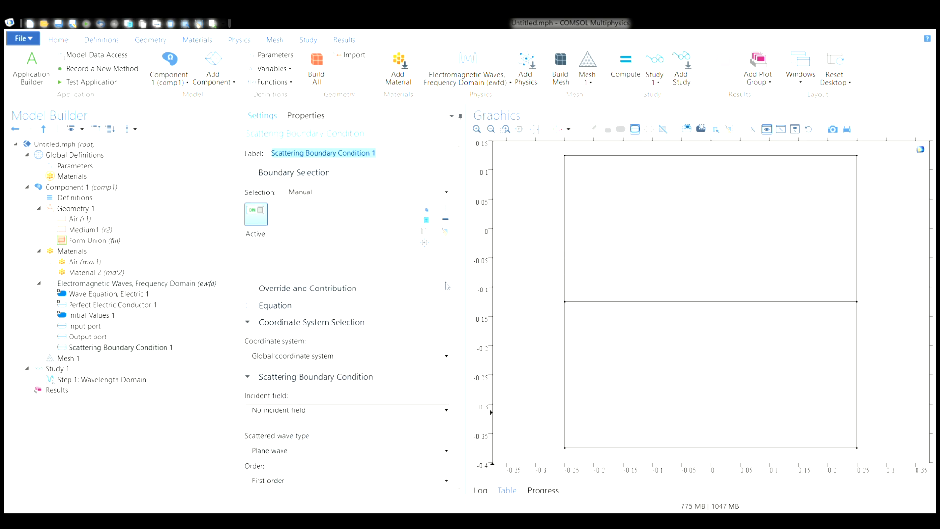
{"action": "left_click", "coordinate": [566, 223]}
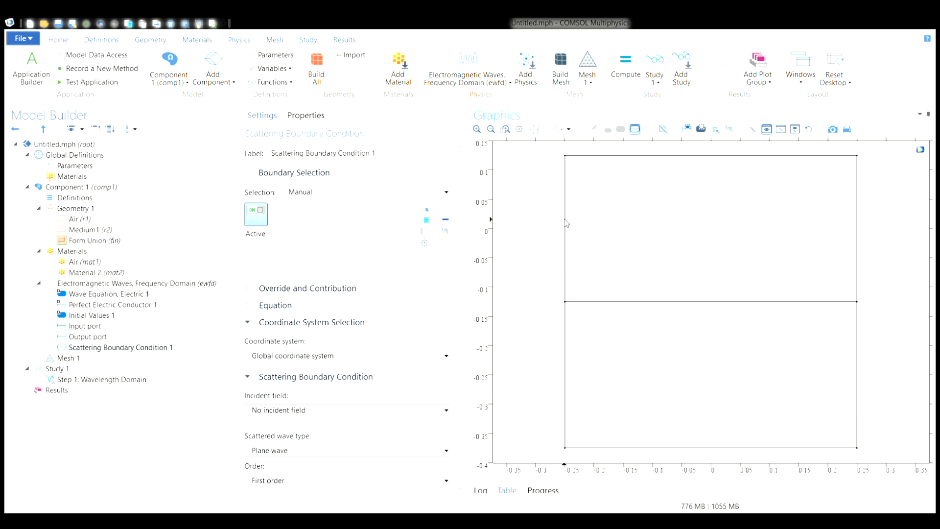
{"action": "left_click", "coordinate": [566, 227]}
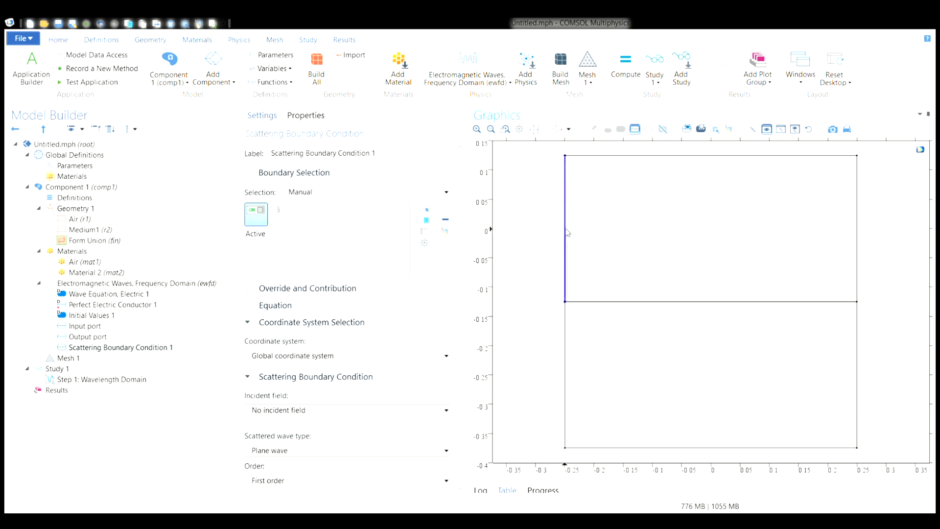
{"action": "left_click", "coordinate": [565, 323]}
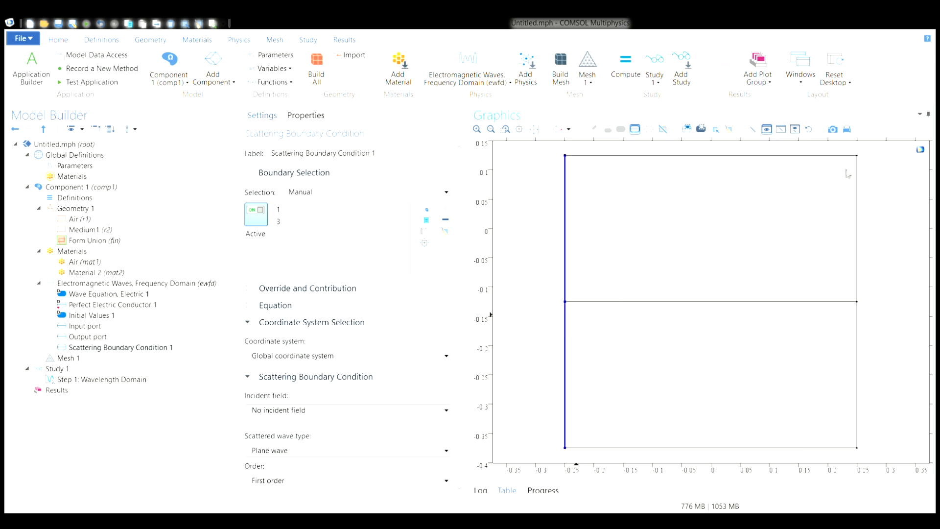
{"action": "left_click", "coordinate": [858, 220]}
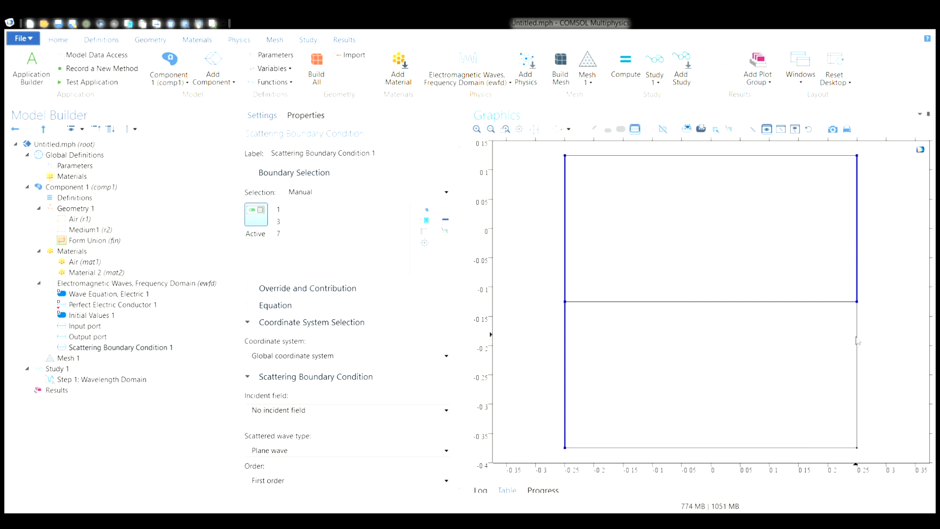
{"action": "left_click", "coordinate": [857, 362]}
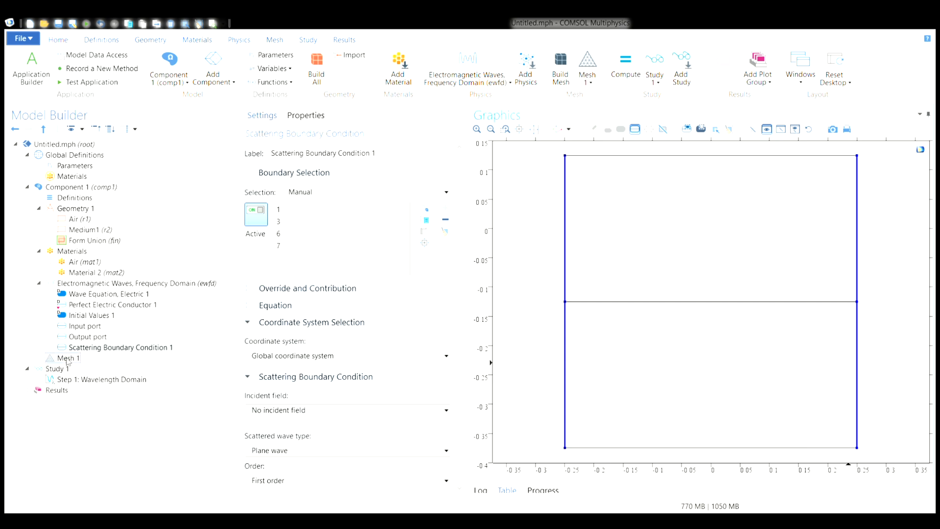
- Review the settings of both ports, the scattering boundary condition, the lower domain's material contents and the global parameters
{"action": "left_click", "coordinate": [84, 325]}
{"action": "scroll", "coordinate": [267, 327], "scroll_direction": "down", "scroll_amount": 5}
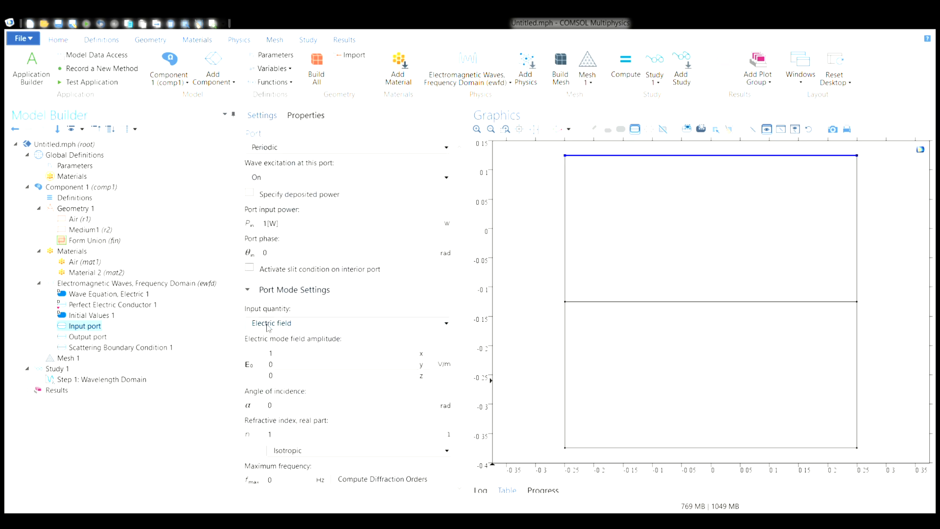
{"action": "left_click", "coordinate": [94, 337]}
{"action": "scroll", "coordinate": [332, 289], "scroll_direction": "down", "scroll_amount": 5}
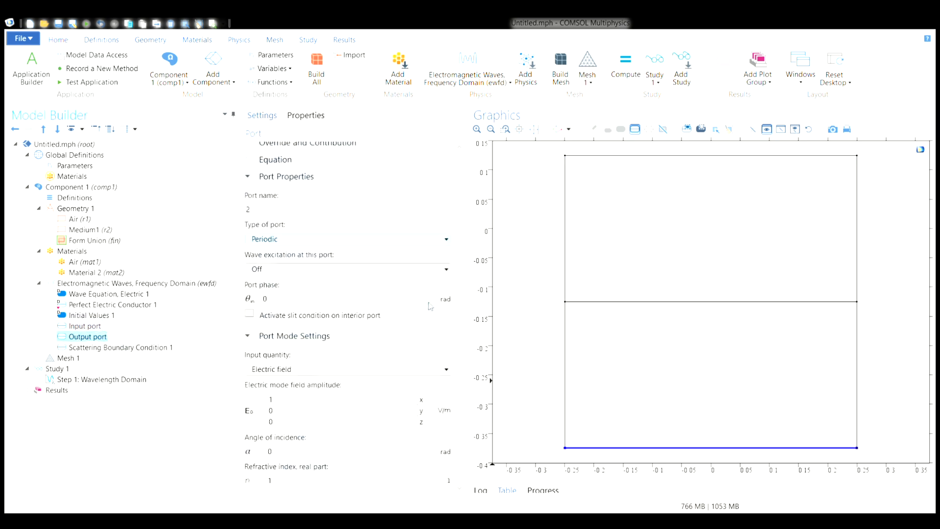
{"action": "left_click", "coordinate": [120, 348]}
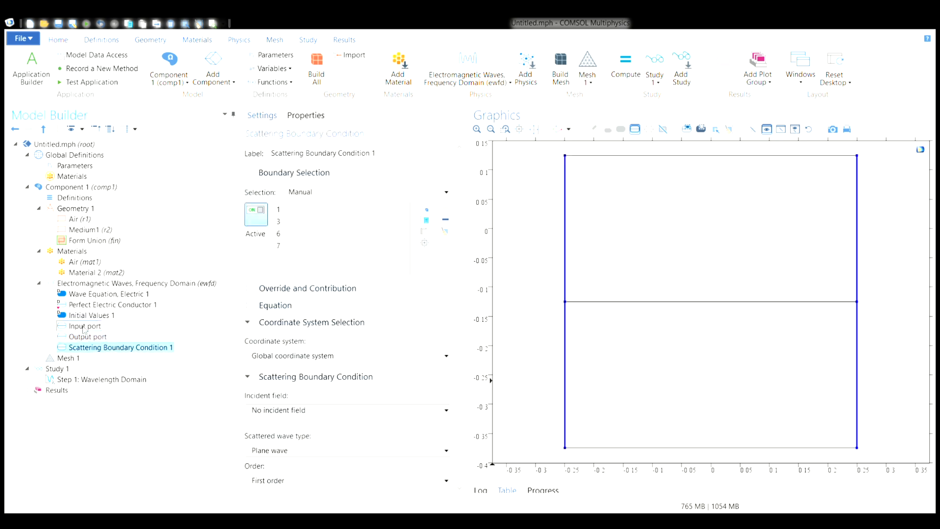
{"action": "left_click", "coordinate": [85, 272]}
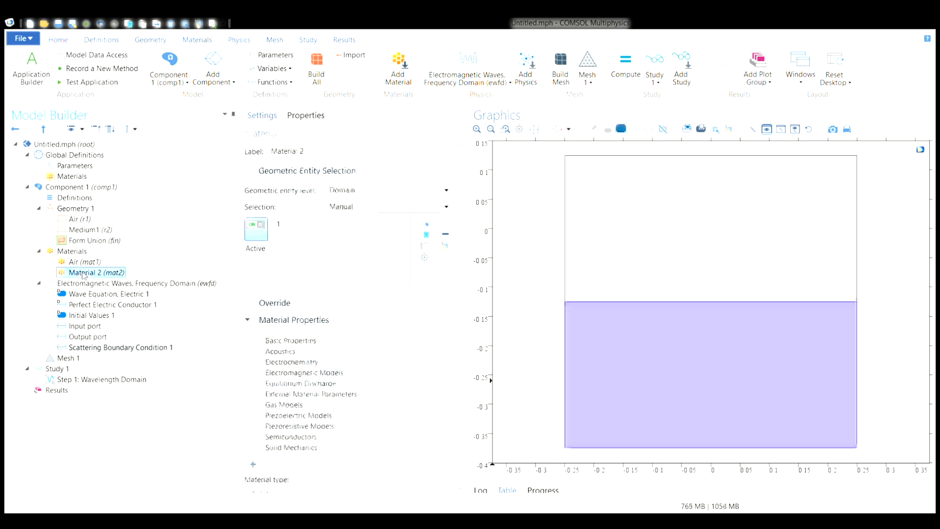
{"action": "left_click", "coordinate": [247, 319]}
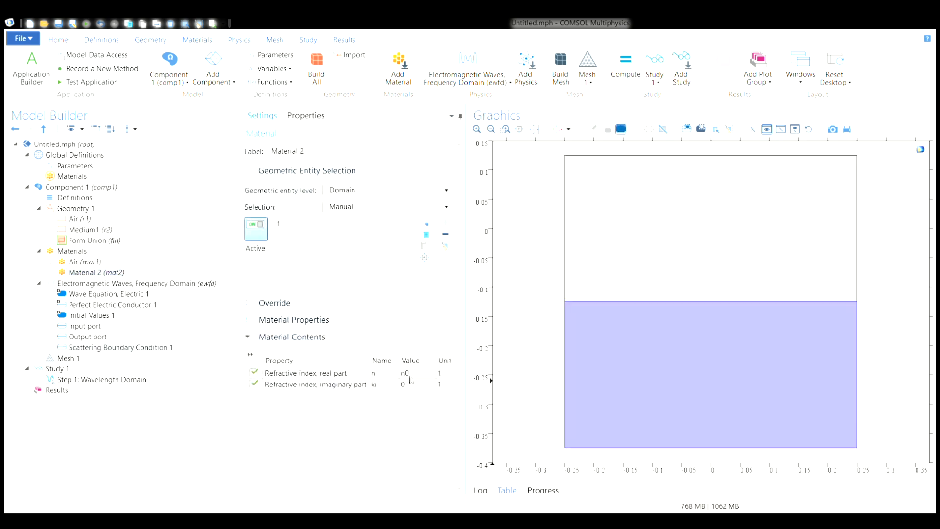
{"action": "left_click", "coordinate": [70, 166]}
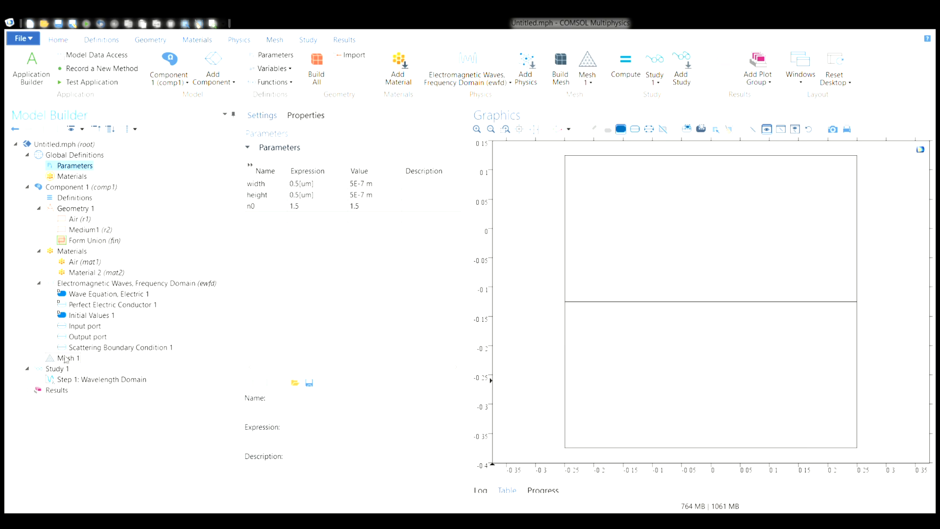
{"action": "left_click", "coordinate": [78, 351]}
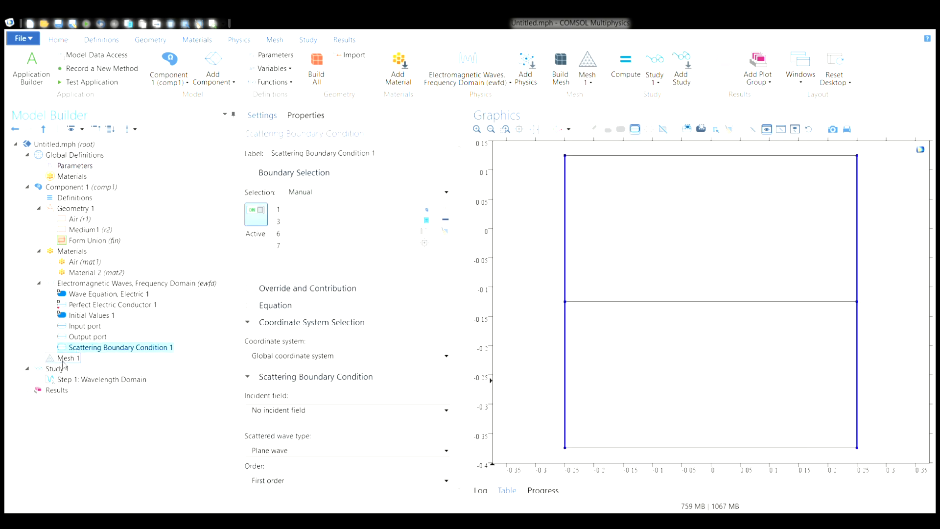
- Set the physics-controlled mesh's element size to Finer and build the mesh for the whole geometry
{"action": "left_click", "coordinate": [62, 361]}
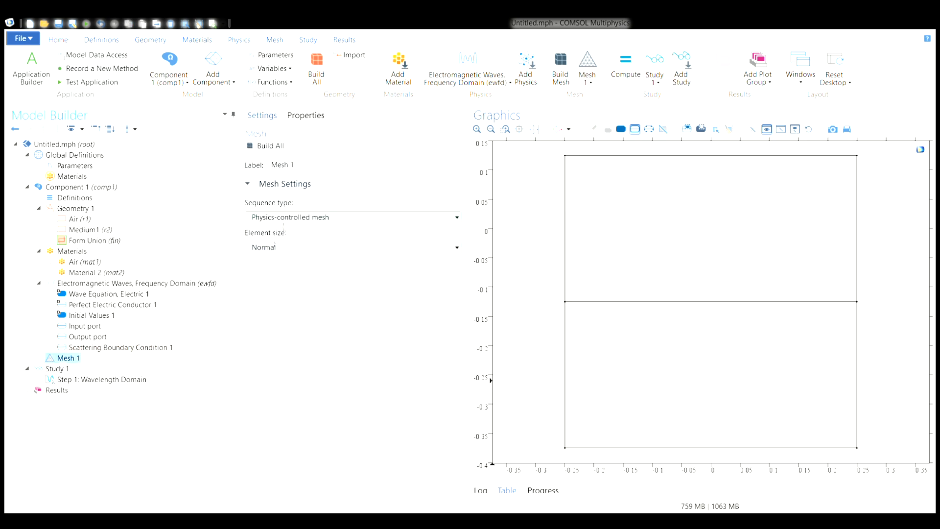
{"action": "left_click", "coordinate": [291, 248]}
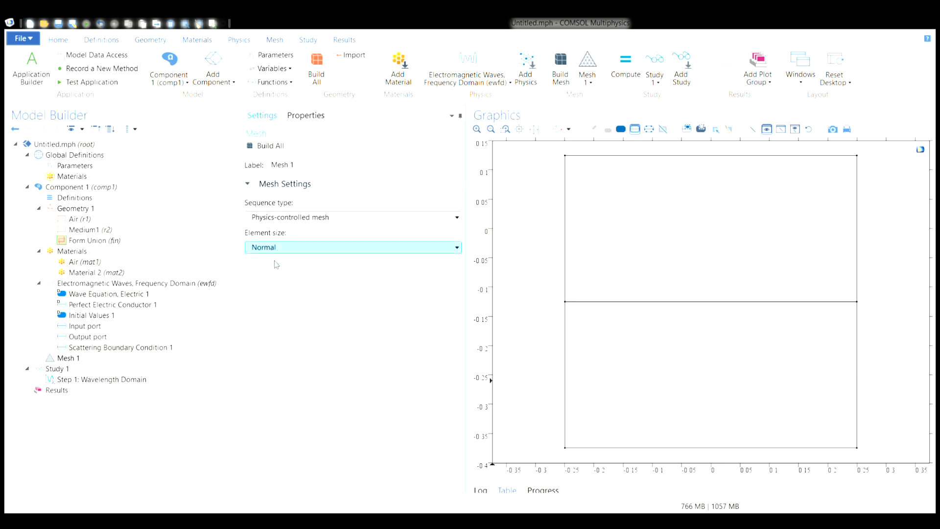
{"action": "left_click", "coordinate": [265, 286]}
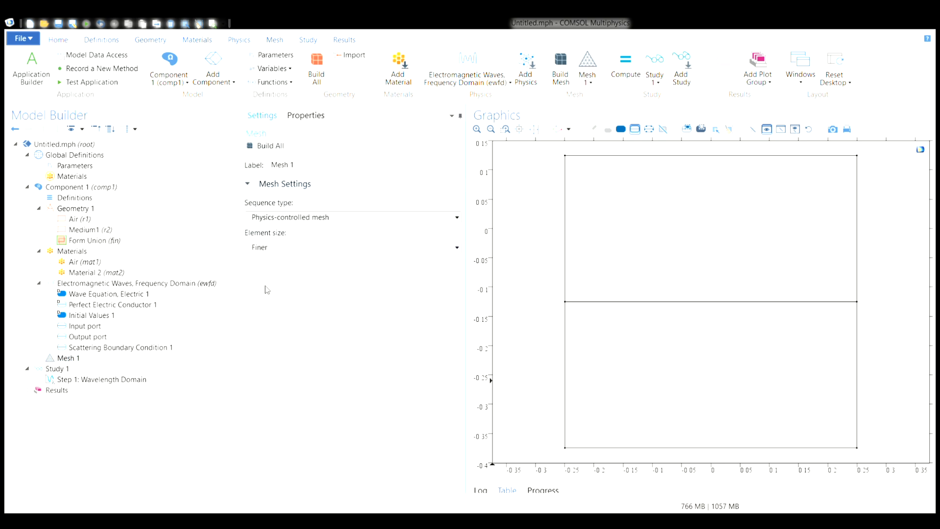
{"action": "left_click", "coordinate": [265, 146]}
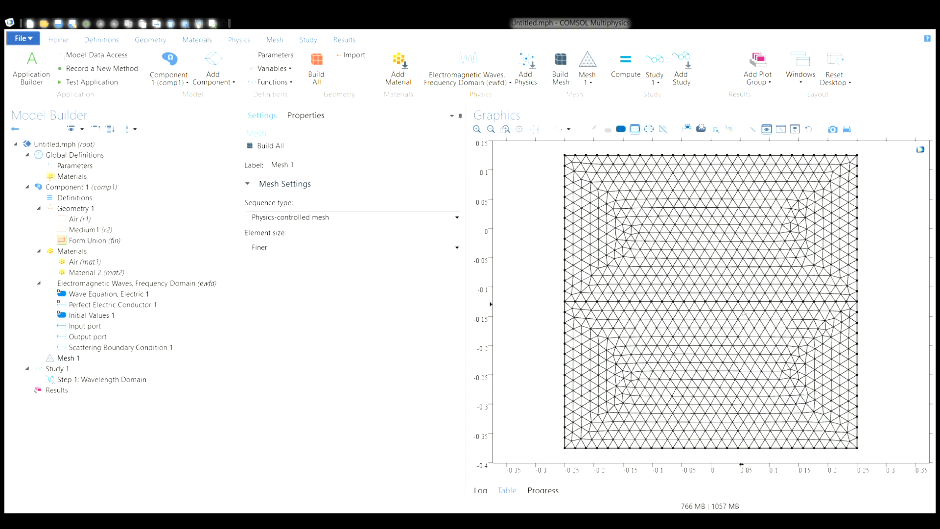
- Set the Wavelength Domain step to sweep from 0.1 to 1.5 µm in 0.01 µm increments and compute the study
{"action": "left_click", "coordinate": [83, 379]}
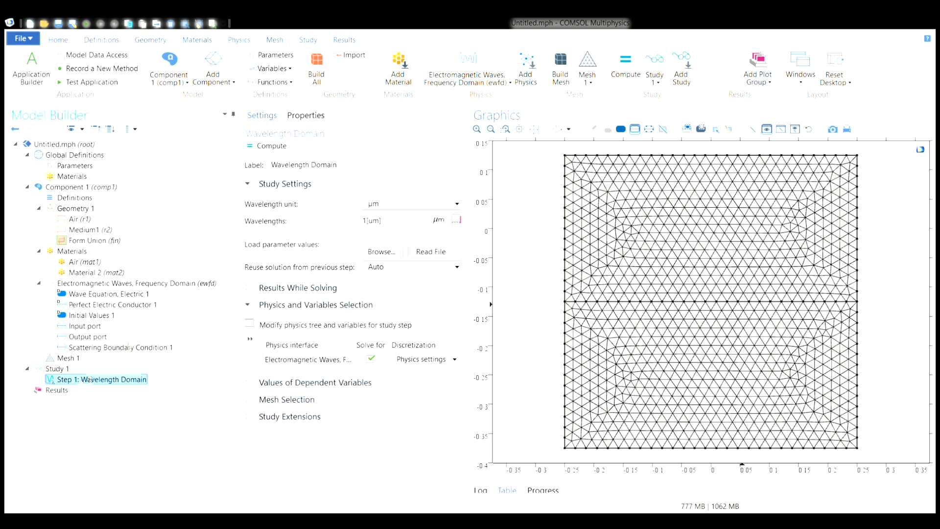
{"action": "left_click", "coordinate": [276, 147]}
{"action": "left_click", "coordinate": [456, 221]}
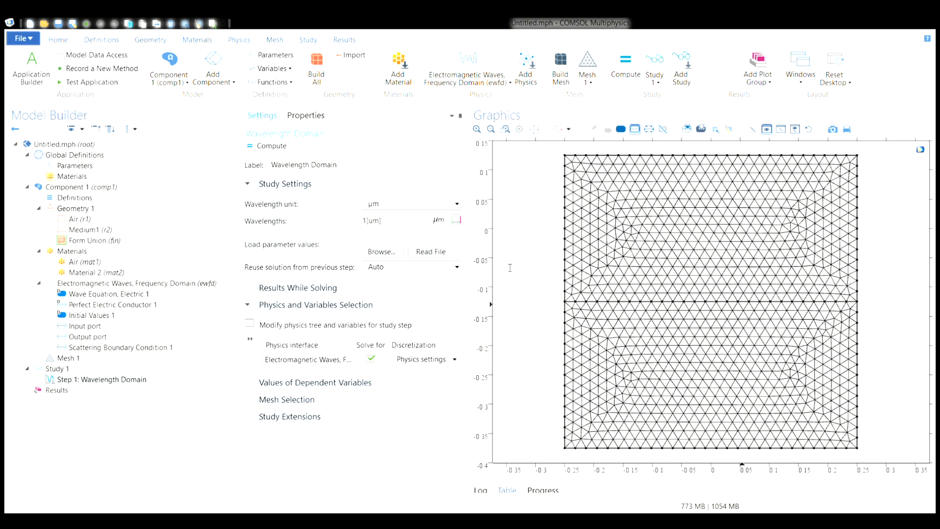
{"action": "left_click", "coordinate": [451, 319]}
{"action": "left_click", "coordinate": [267, 146]}
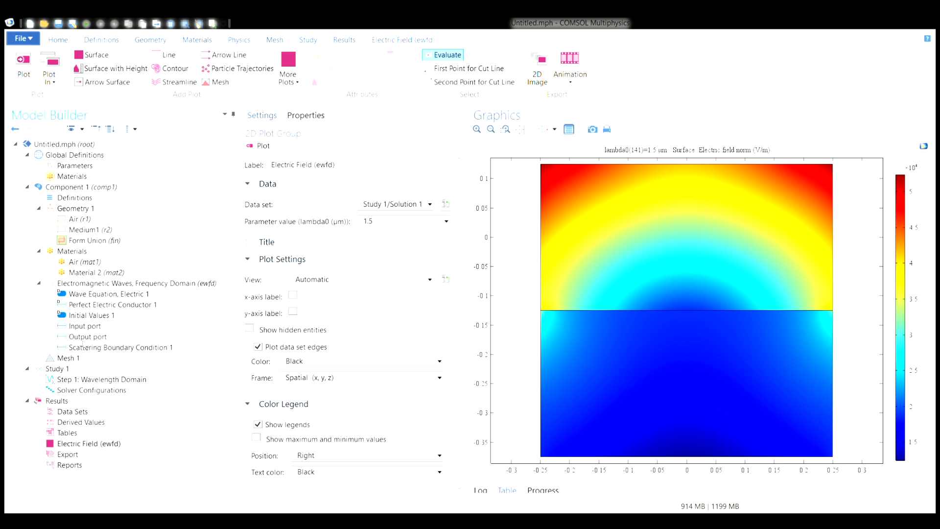
- Create a player animation of the Electric Field (ewfd) surface plot looping over the stored wavelength solutions
{"action": "left_click", "coordinate": [40, 443]}
{"action": "left_click", "coordinate": [96, 451]}
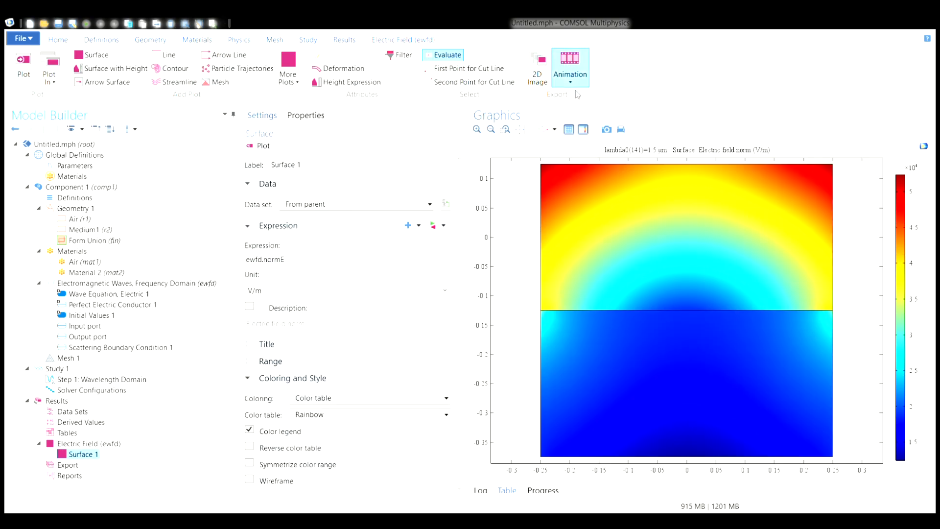
{"action": "left_click", "coordinate": [571, 73]}
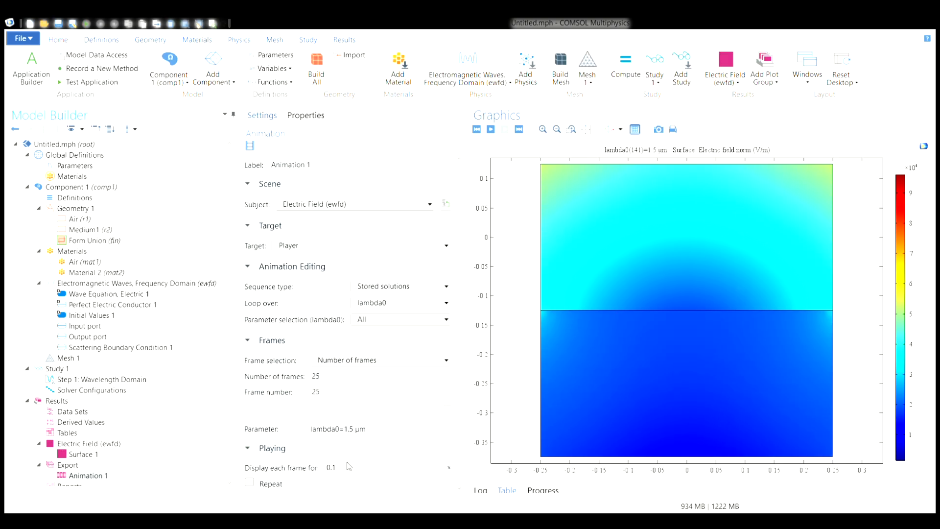
- Set the animation to display each frame for 0.5 s and turn on Repeat
{"action": "scroll", "coordinate": [348, 470], "scroll_direction": "down", "scroll_amount": 1}
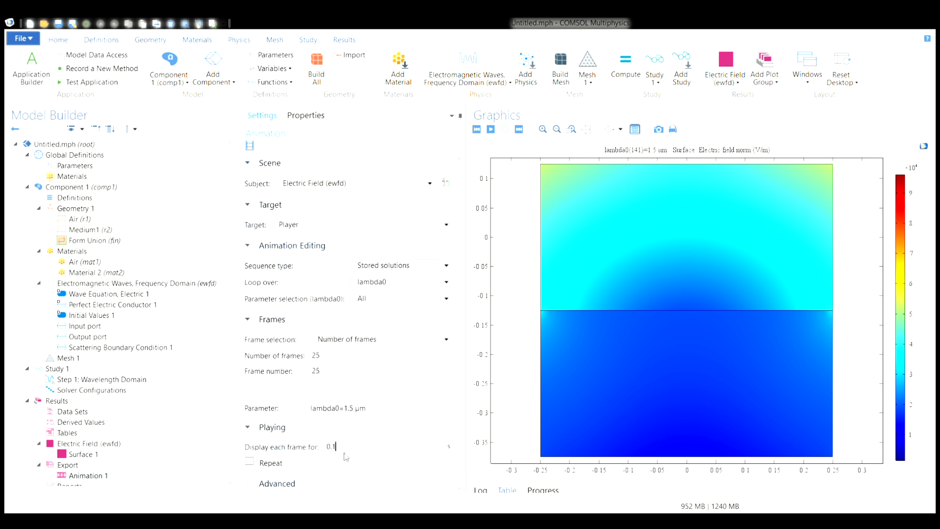
{"action": "key", "text": "BackSpace"}
{"action": "type", "text": "0"}
{"action": "key", "text": "BackSpace"}
{"action": "key", "text": "BackSpace"}
{"action": "left_click", "coordinate": [249, 461]}
- Play the 2D electric field animation, stop it and return it to frame 1
{"action": "left_click", "coordinate": [490, 129]}
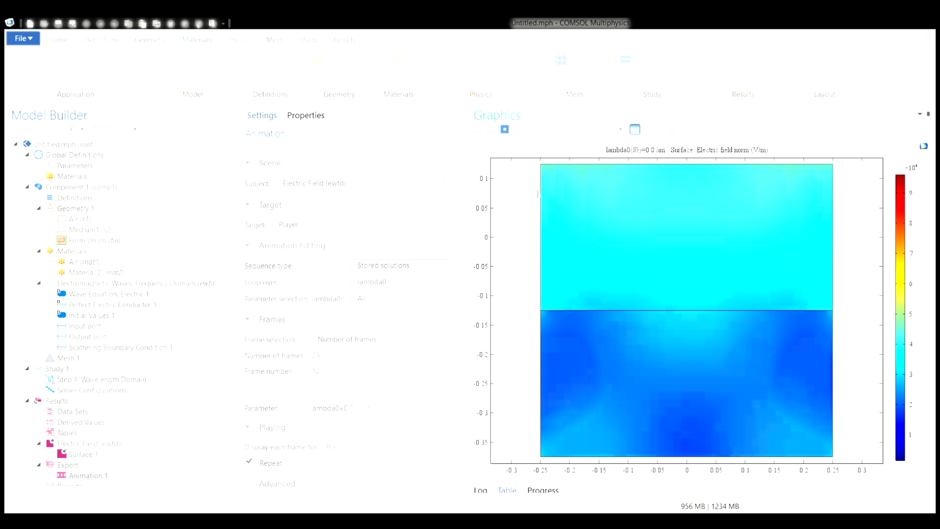
{"action": "left_click", "coordinate": [505, 130]}
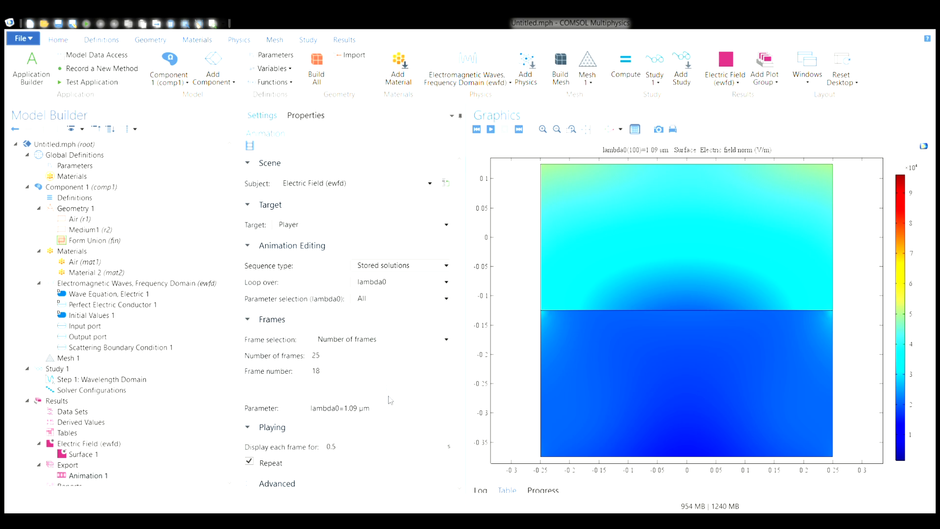
{"action": "left_click_drag", "start_coordinate": [389, 397], "coordinate": [248, 391]}
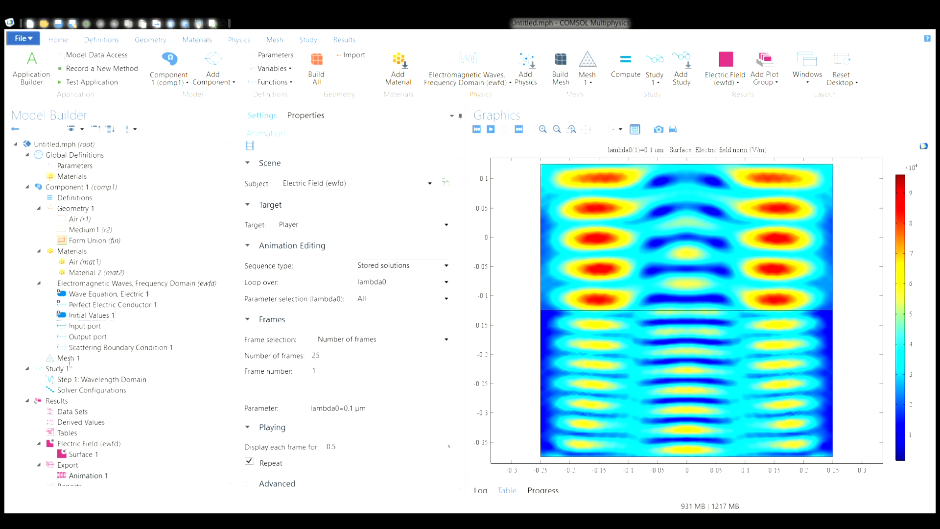
- Add a Height Expression to the Surface 1 plot, removing the trial Deformation, and fit the 3D plot in view
{"action": "scroll", "coordinate": [67, 419], "scroll_direction": "down", "scroll_amount": 1}
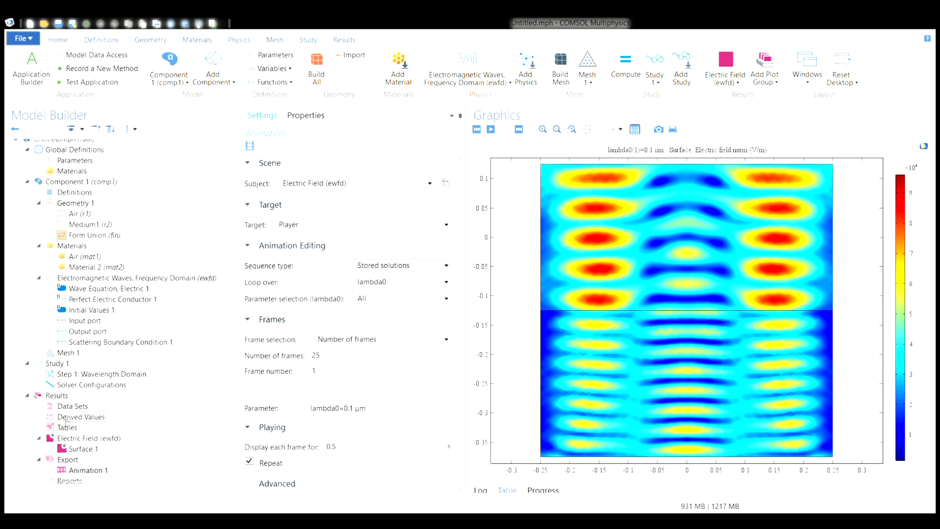
{"action": "left_click", "coordinate": [77, 449]}
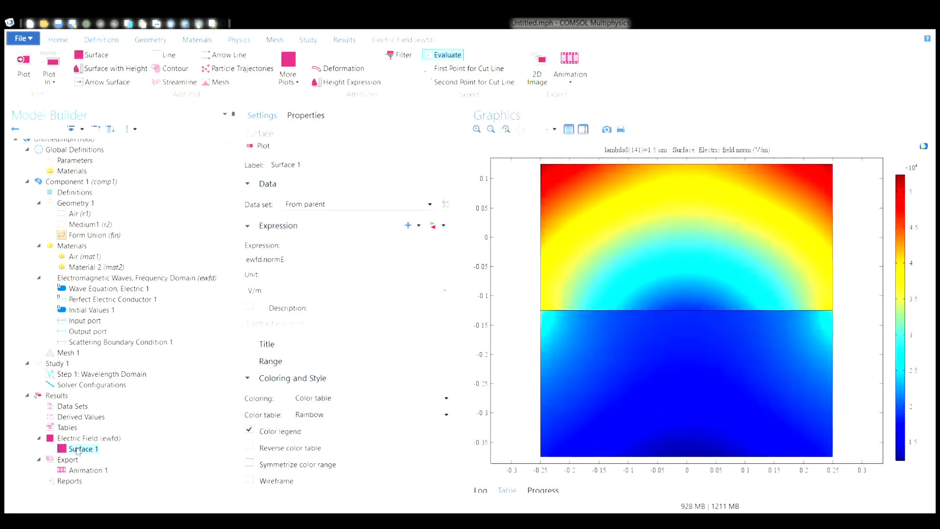
{"action": "left_click", "coordinate": [111, 267]}
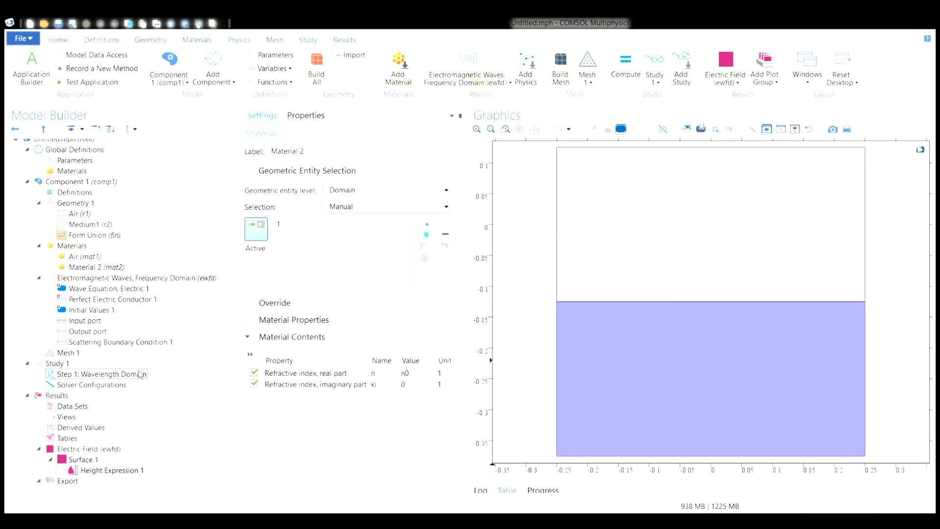
{"action": "left_click", "coordinate": [114, 470]}
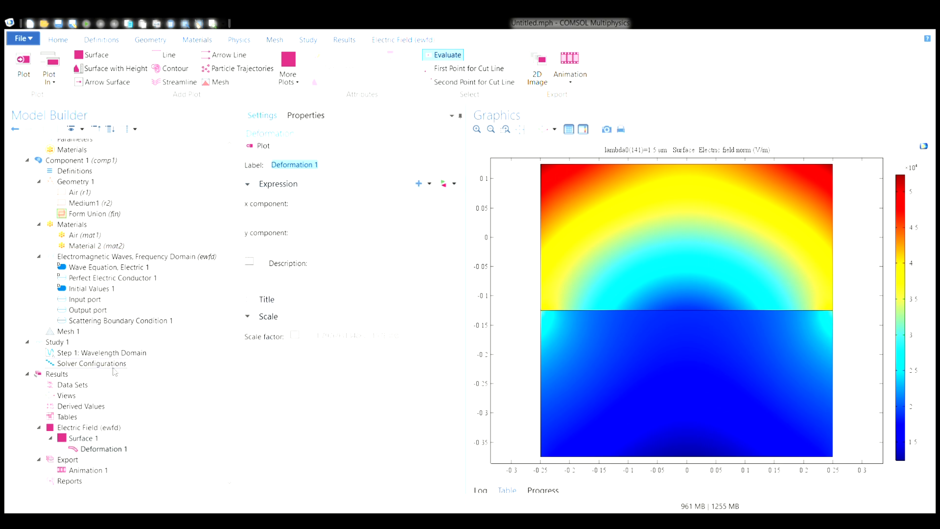
{"action": "left_click", "coordinate": [103, 450]}
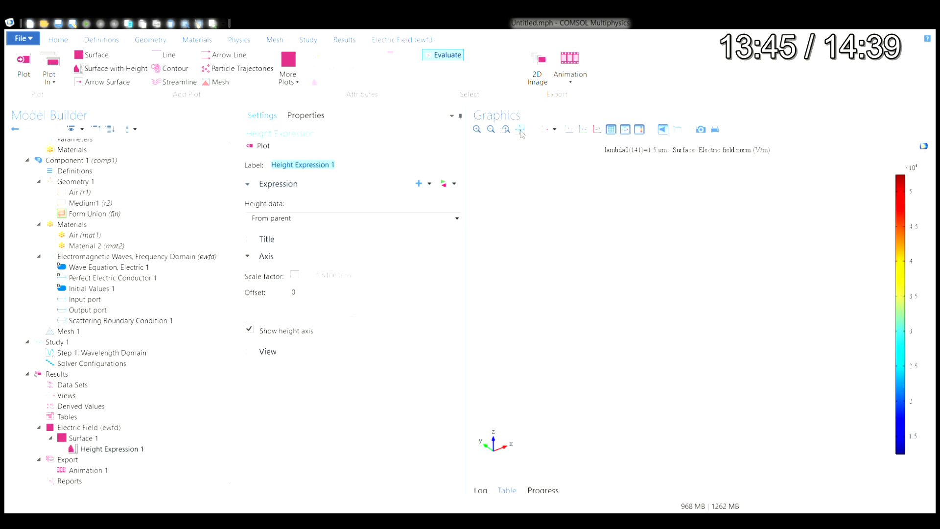
{"action": "left_click", "coordinate": [520, 131]}
{"action": "mouse_move", "coordinate": [686, 292]}
{"action": "left_mouse_down"}
{"action": "mouse_move", "coordinate": [742, 290]}
{"action": "mouse_move", "coordinate": [722, 295]}
{"action": "mouse_move", "coordinate": [711, 267]}
{"action": "mouse_move", "coordinate": [684, 283]}
{"action": "left_mouse_up"}
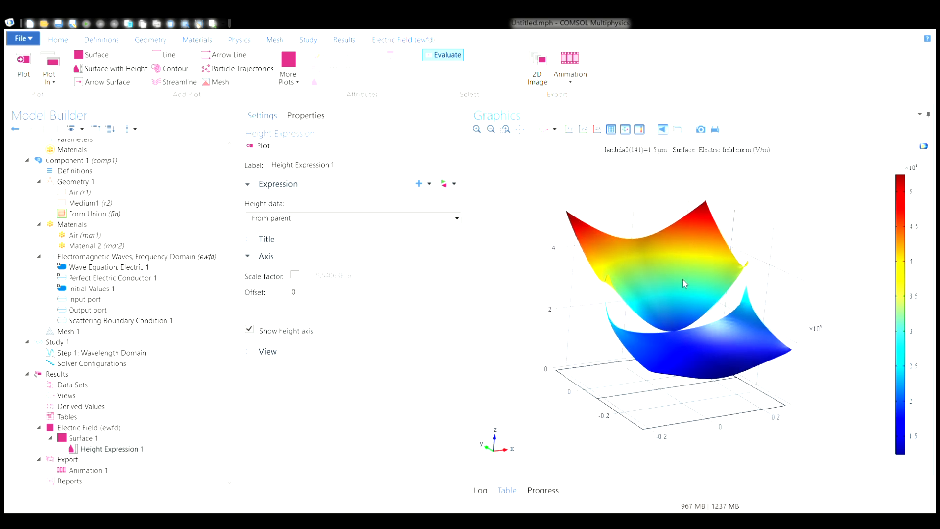
- Play Animation 1 with the 3D height plot to view the electric field norm across the wavelengths
{"action": "left_click", "coordinate": [88, 472]}
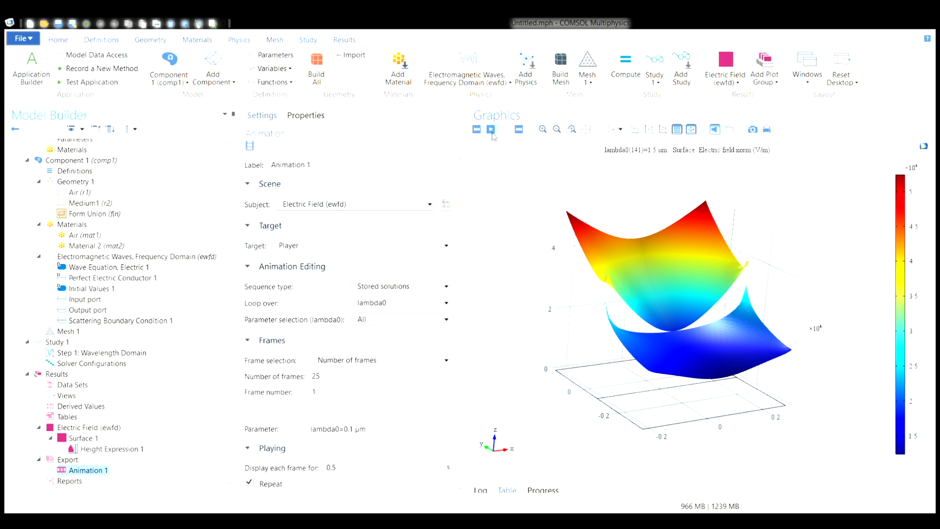
{"action": "left_click", "coordinate": [490, 129]}
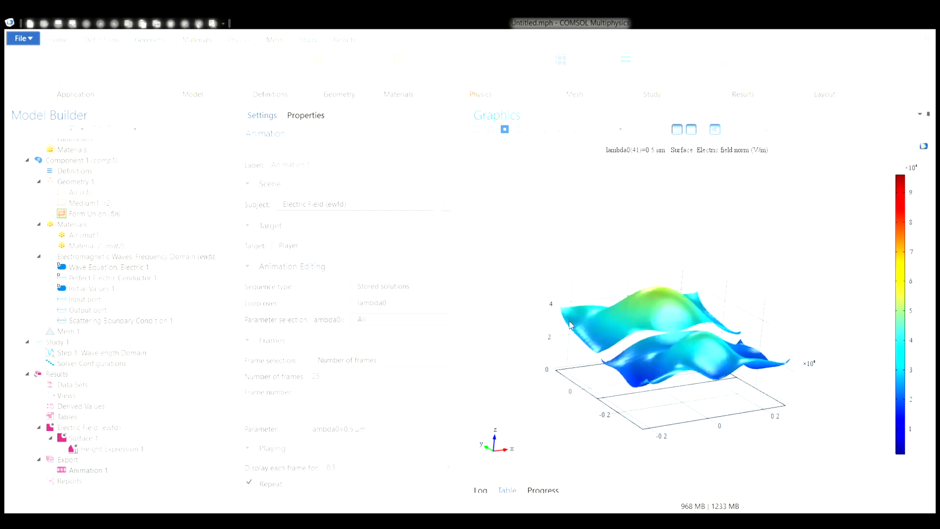
{"action": "left_click_drag", "start_coordinate": [631, 335], "coordinate": [687, 335]}
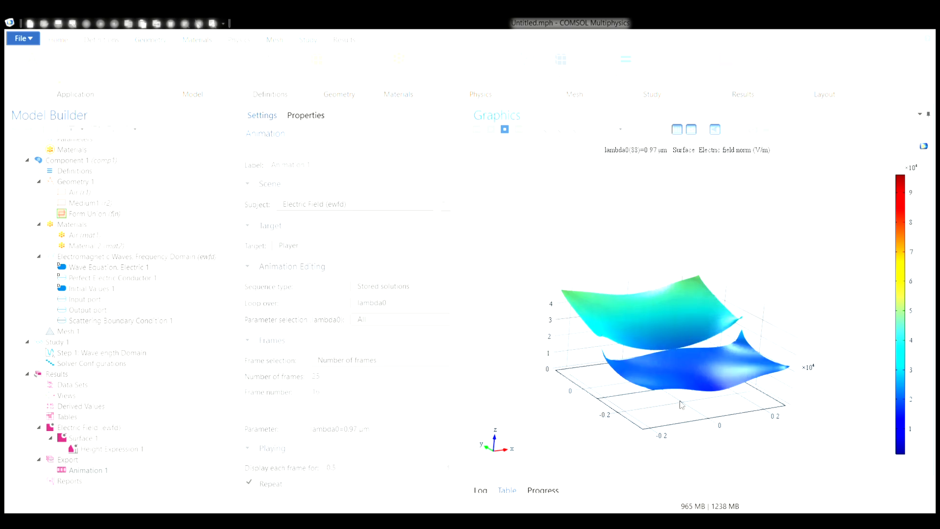